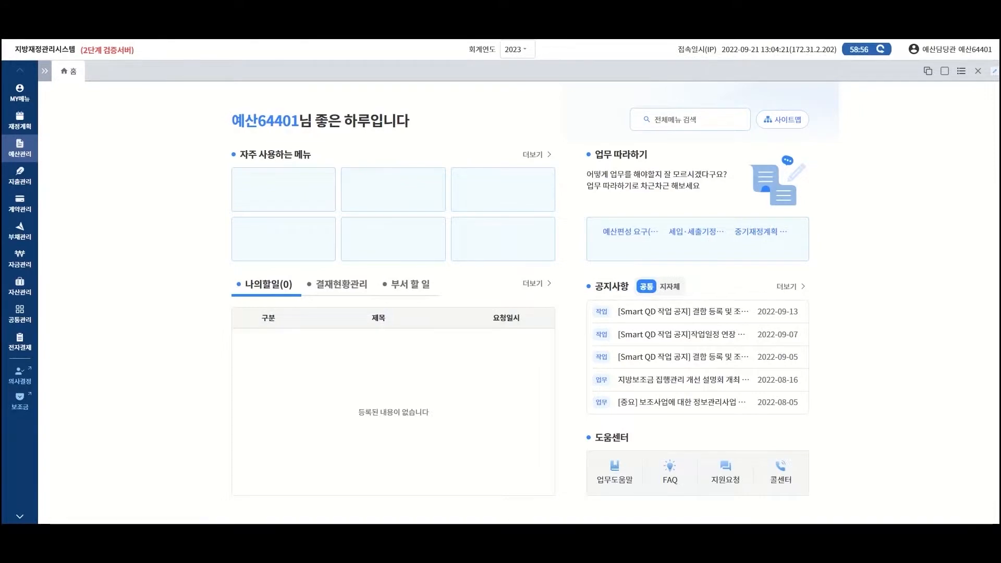
- Open the 예산집행계획요구 (16004) screen under 예산관리, 예산배정, 예산집행계획
click(29, 152)
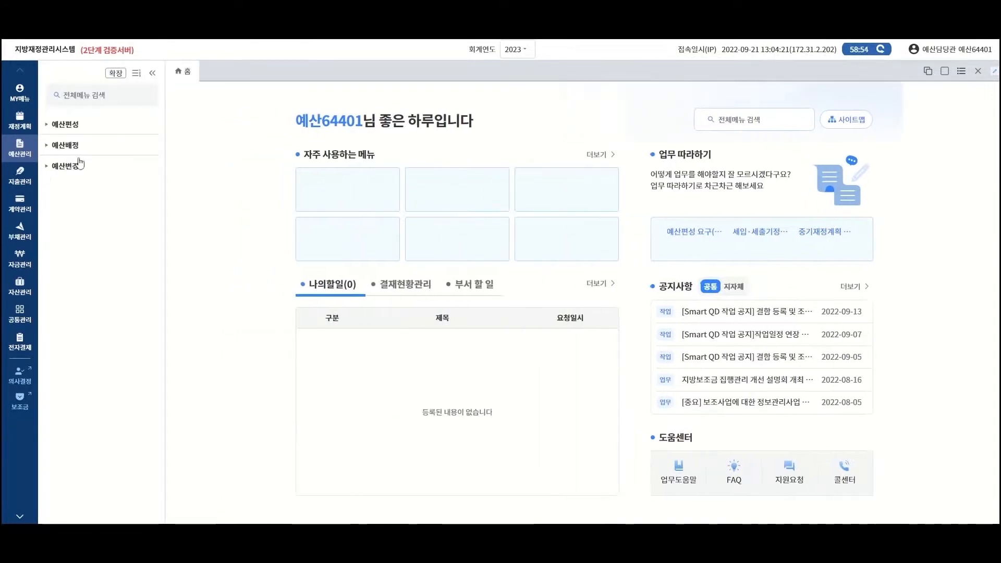
click(83, 152)
click(78, 178)
click(100, 193)
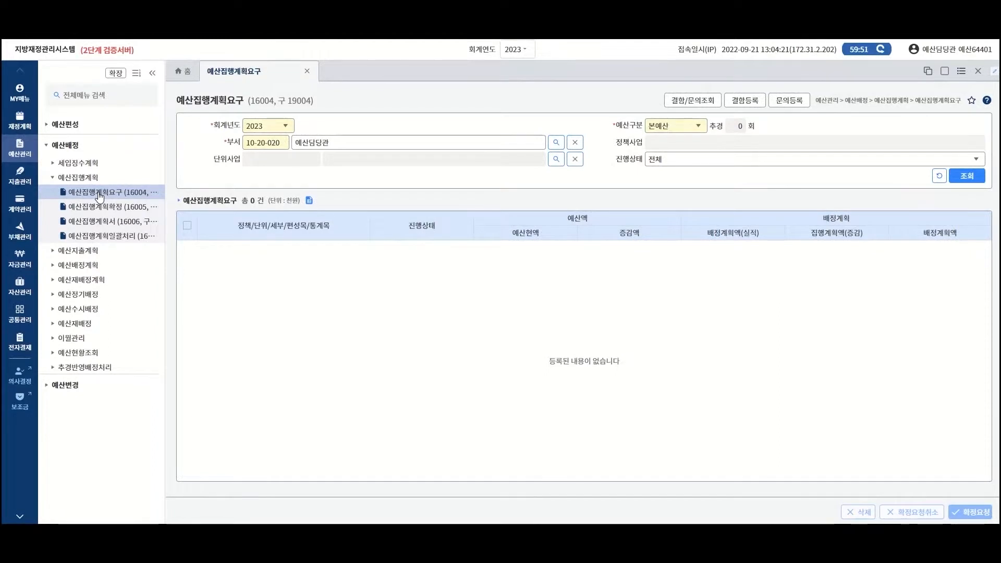
- Look up the 2023 main-budget execution plan requests for the department 입법정책담당관
double_click(341, 144)
text(입법정책담당관)
key(Return)
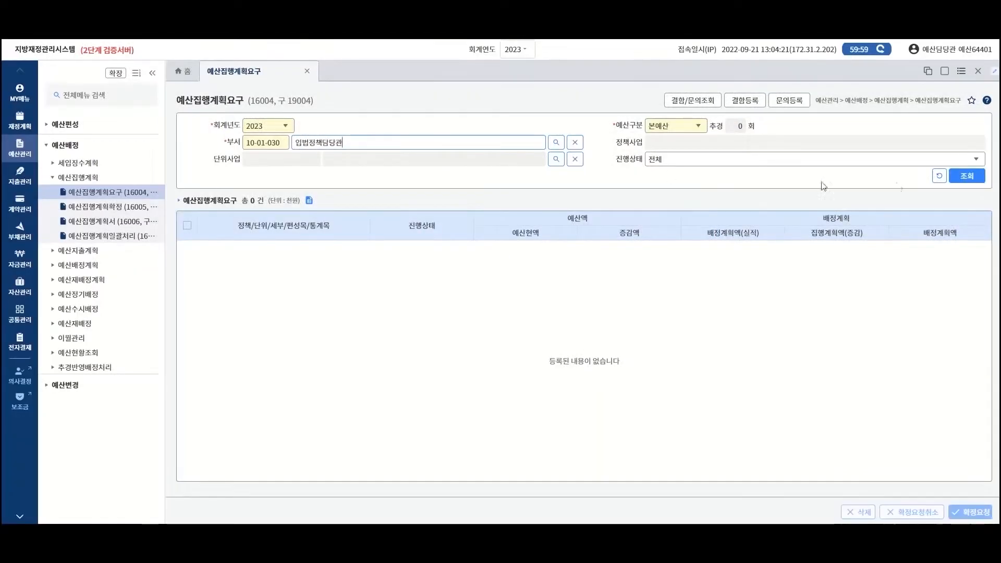
click(971, 177)
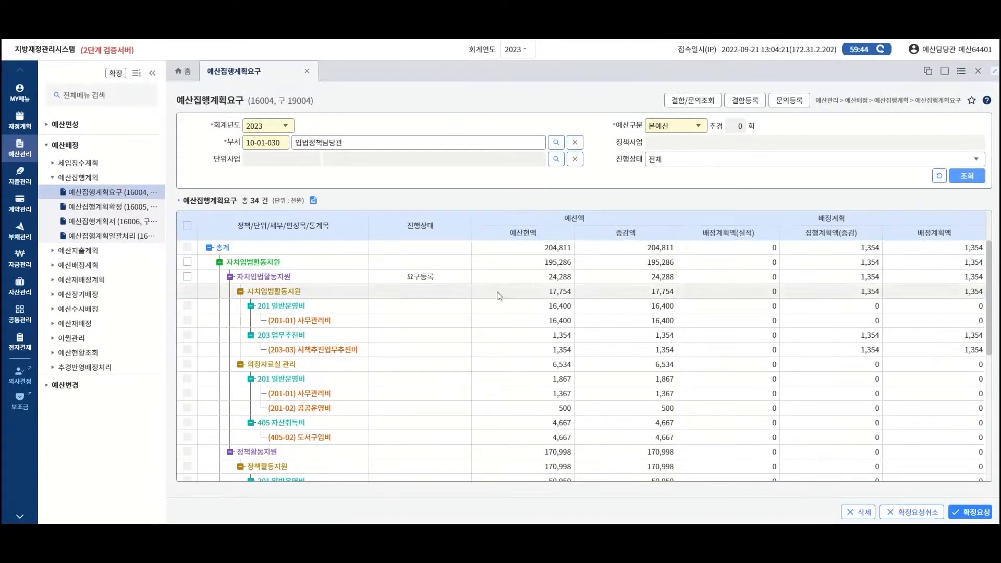
- Open the plan details of the 자치입법활동지원 project and select its 사무관리비 item for monthly planning
double_click(457, 327)
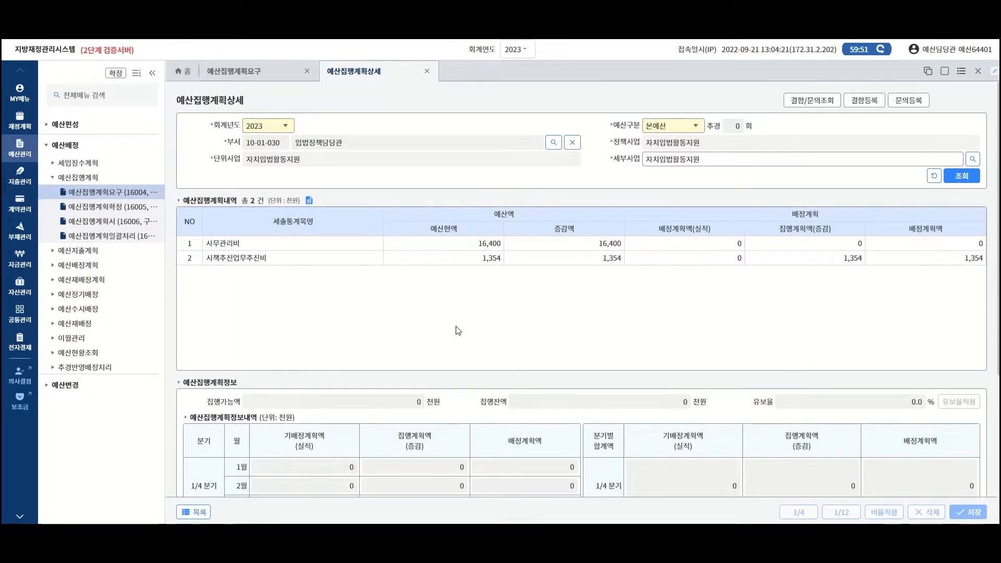
click(300, 243)
scroll(313, 261, down, 5)
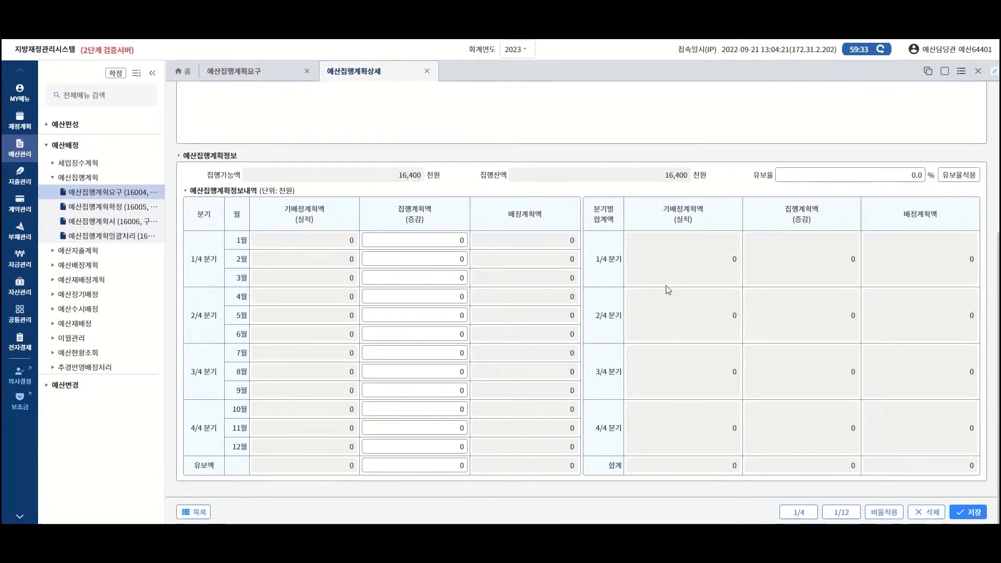
- Set the January 집행계획액 of 사무관리비 to 1,000, then split the full amount evenly by quarter (1/4)
click(461, 240)
text(1,00)
click(509, 259)
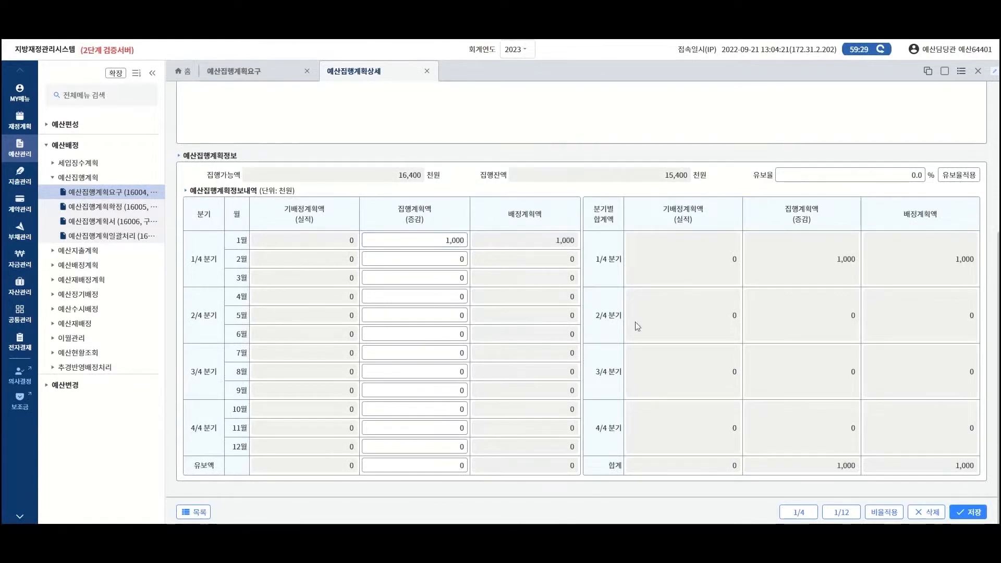
click(790, 512)
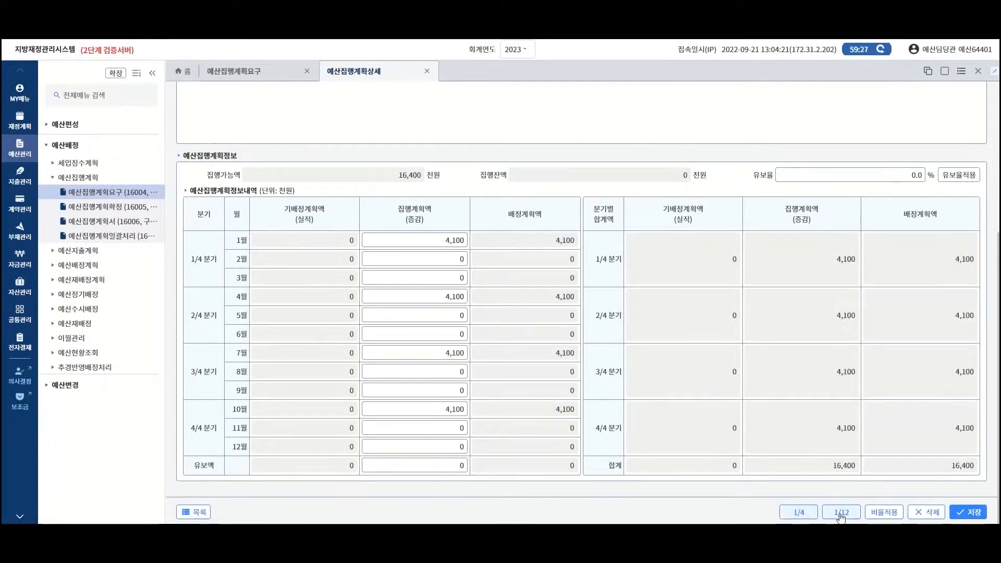
- Split the 사무관리비 amount evenly over twelve months (1/12) and set the December 집행계획액 to 2,000
click(840, 514)
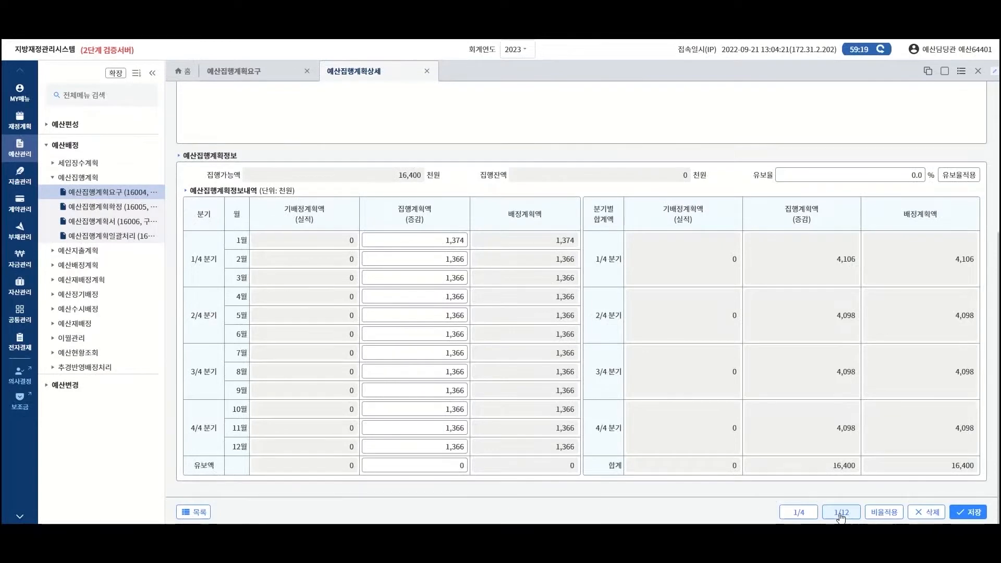
click(455, 447)
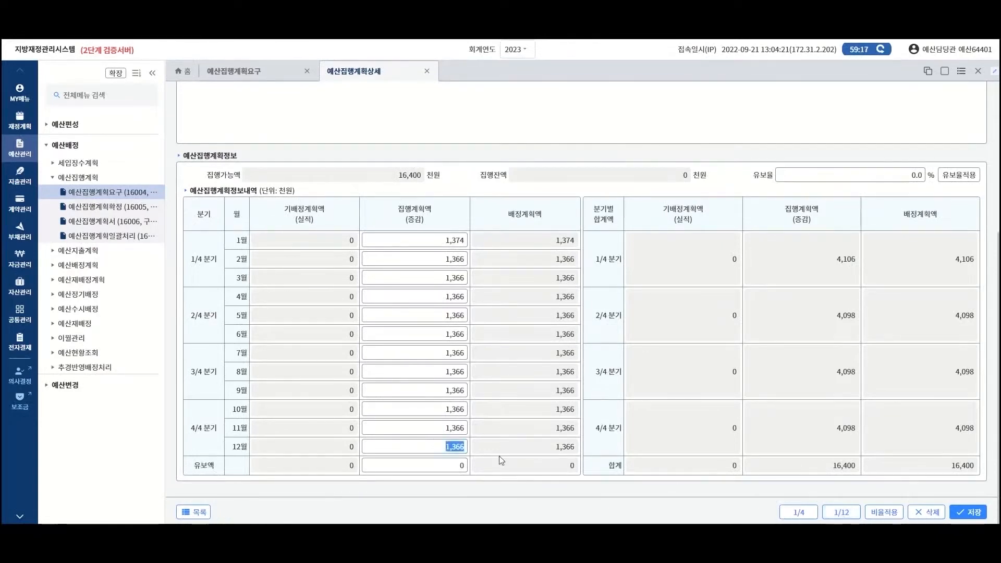
text(2000)
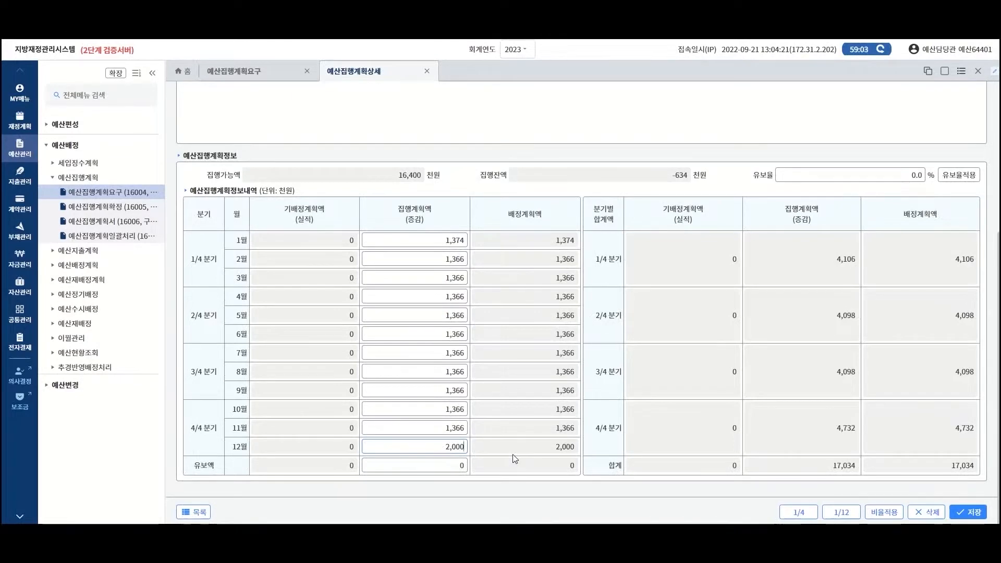
- Apply a reserve rate (유보율) of 10% to the 사무관리비 plan
click(918, 175)
text(10)
click(946, 178)
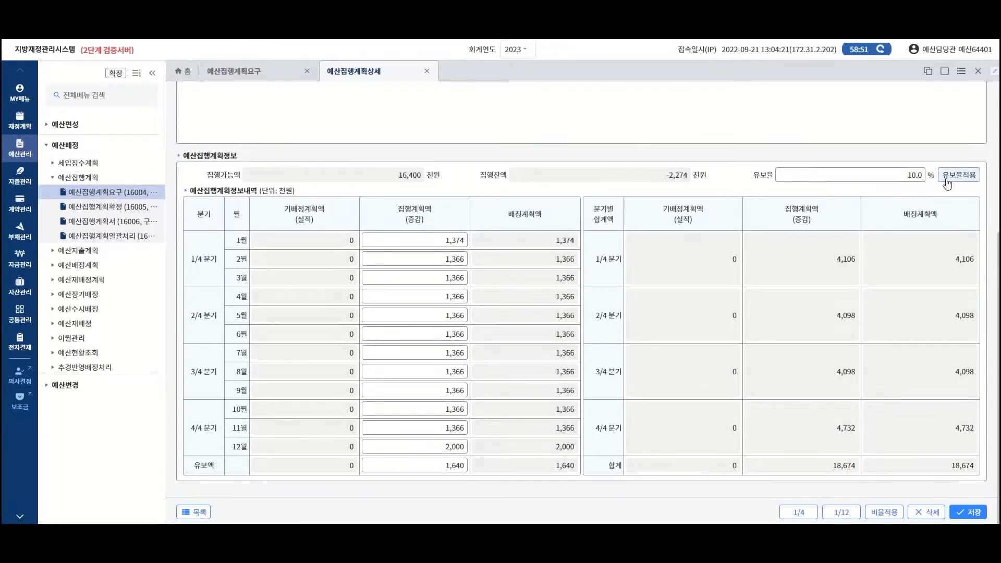
- Redistribute the amount left after the reserve evenly over twelve months (1/12) and save the 사무관리비 plan
click(839, 513)
click(968, 513)
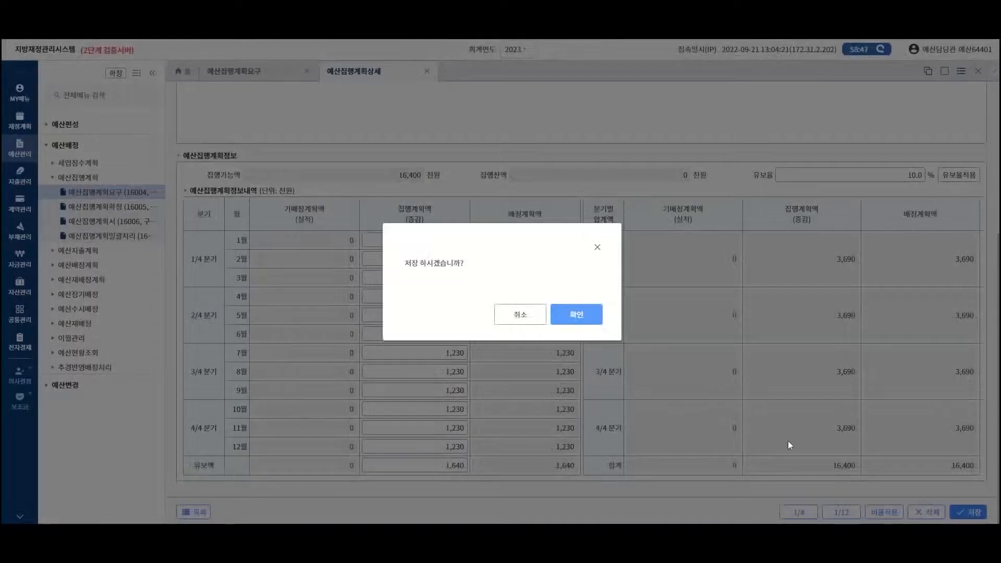
click(599, 317)
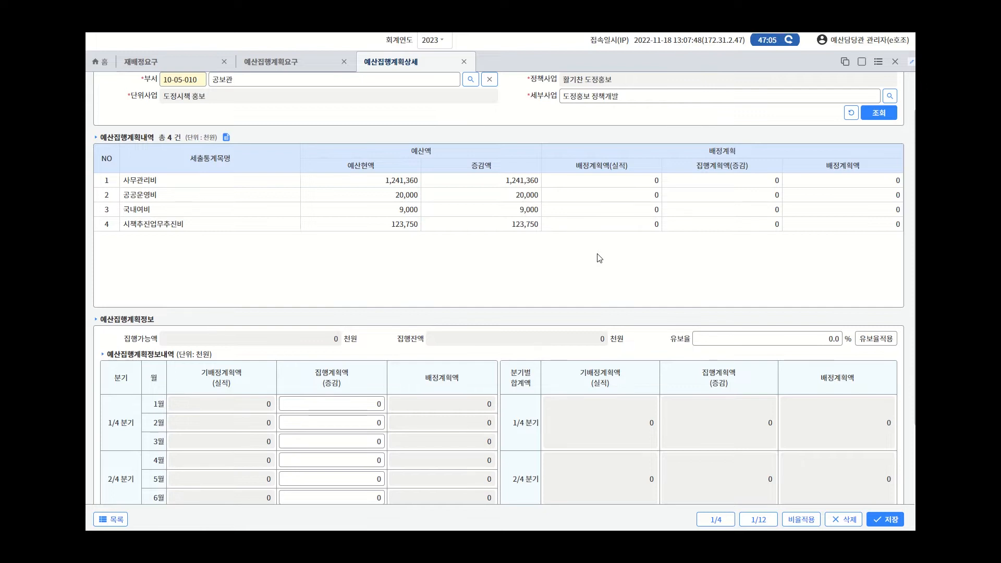
- Look up the split ratios registered for 공보관 from the plan details and add a new ratio named 9:1
click(812, 519)
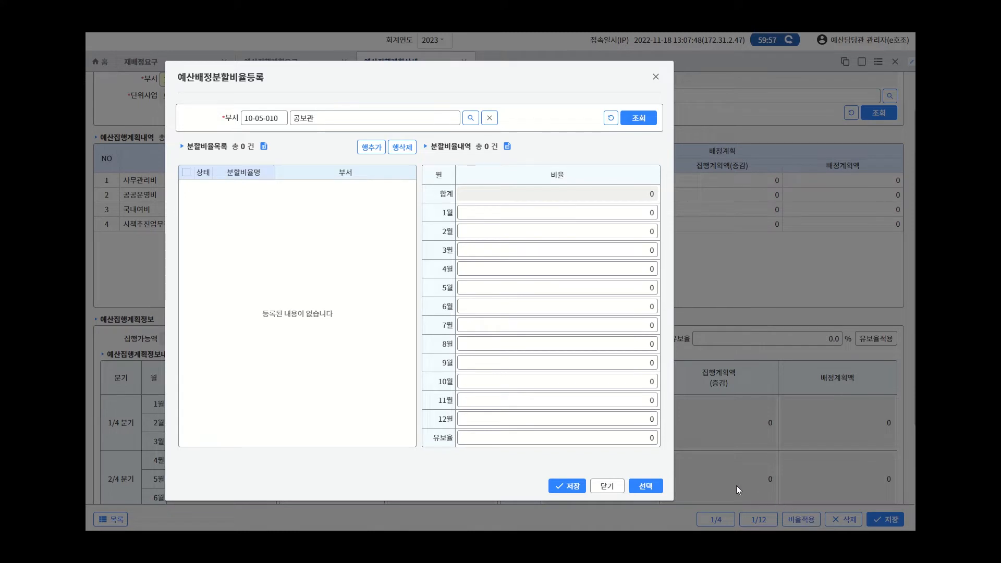
click(643, 122)
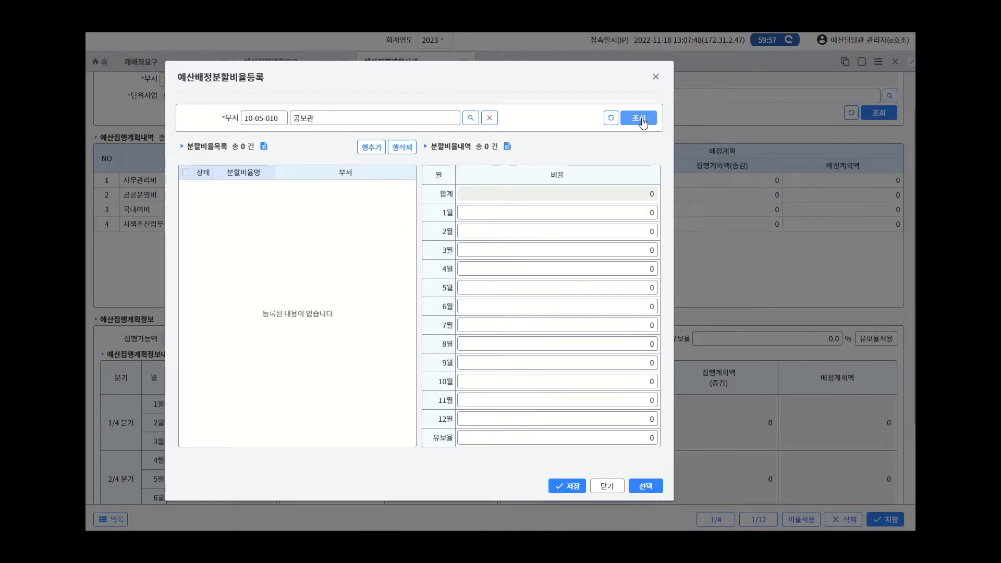
click(377, 149)
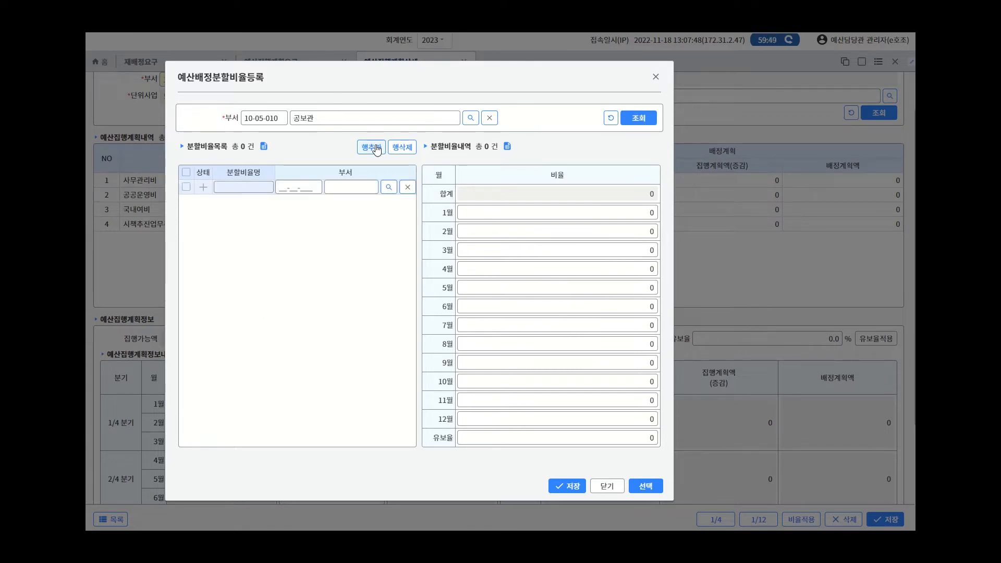
click(264, 186)
text(9:1)
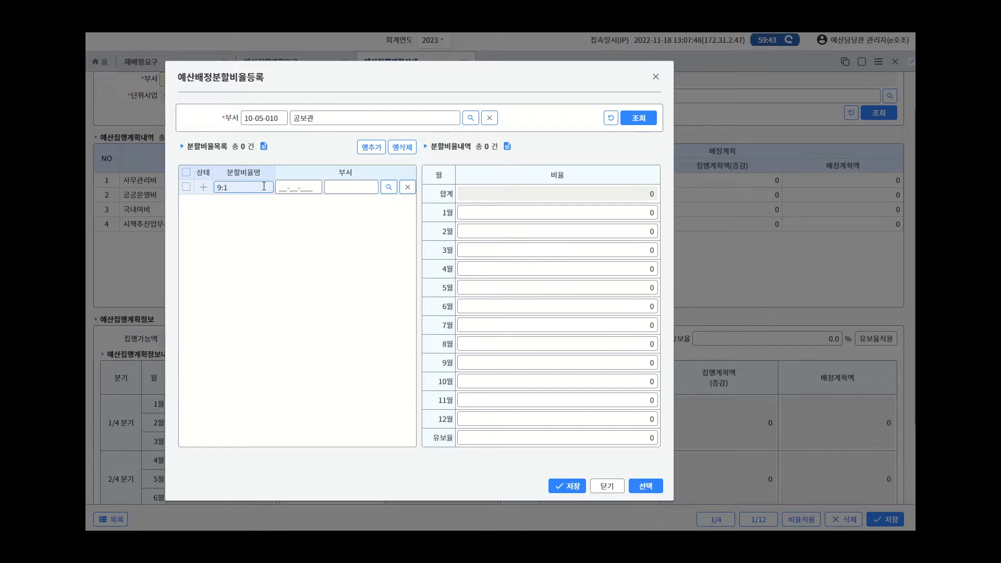
- Assign the department 공보관 (code 1005010) to the 9:1 split ratio
click(389, 188)
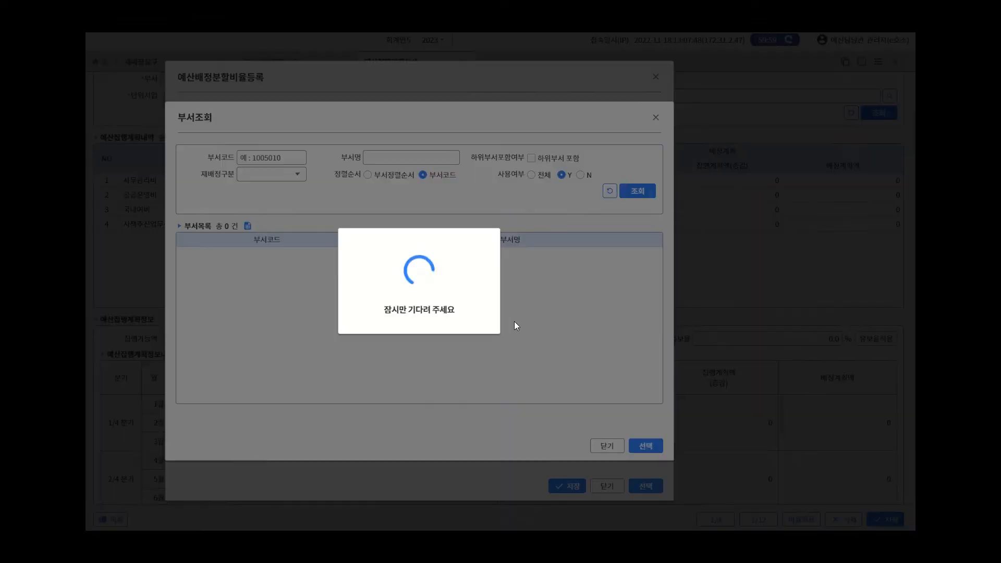
scroll(539, 327, down, 3)
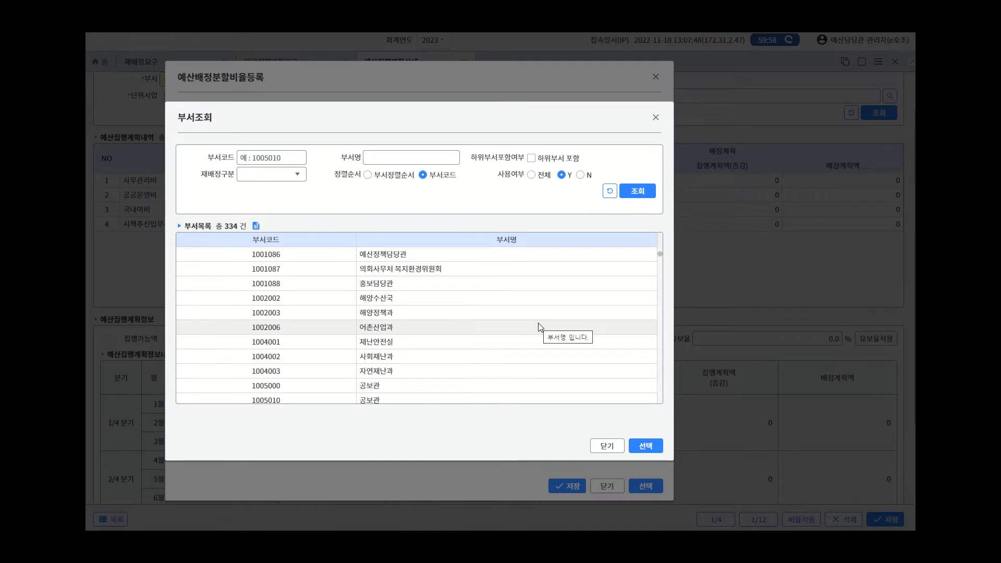
double_click(458, 401)
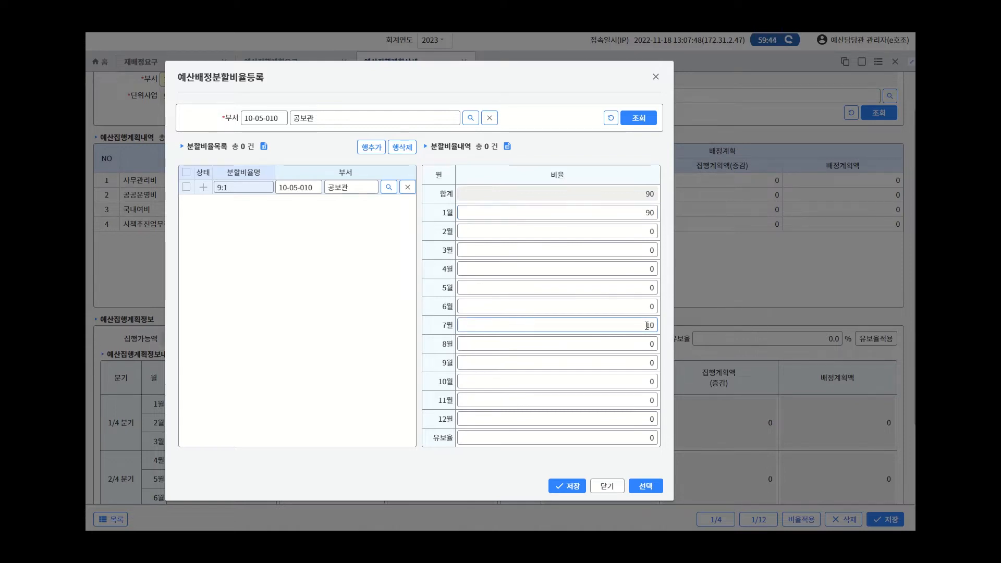
- Save the 9:1 split ratio with 90 for January and 10 for July, and choose it for the plan
click(572, 485)
click(569, 487)
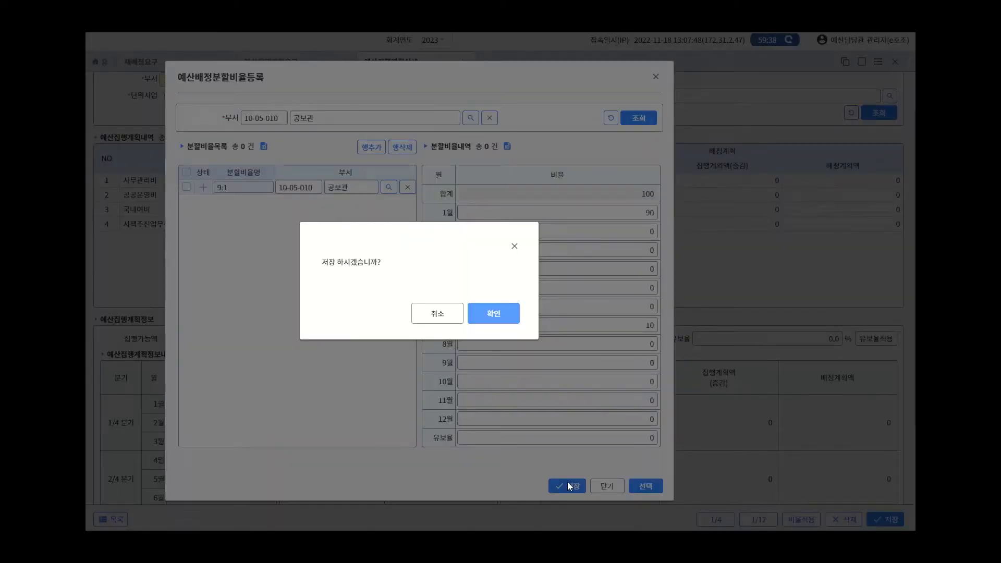
click(499, 315)
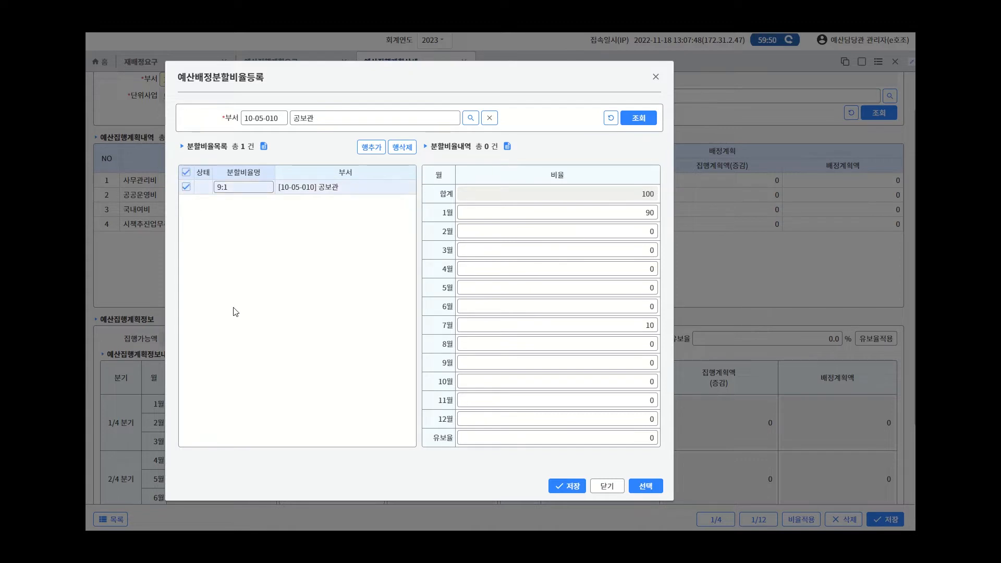
click(647, 487)
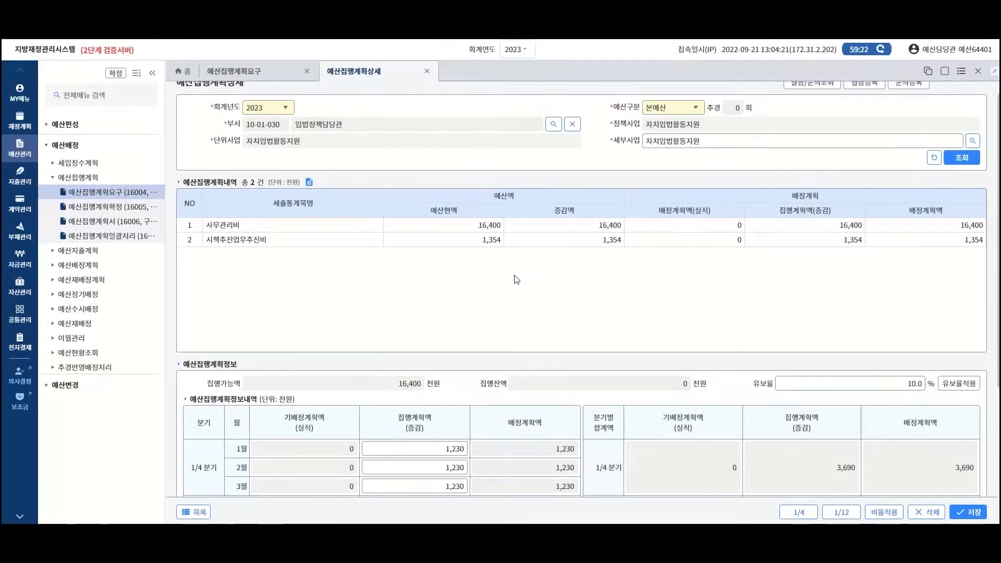
- Return to the 예산집행계획요구 list and look up the department 입법정책담당관 again
click(196, 512)
drag(338, 143, 293, 143)
text(입법정책담당관)
key(Return)
click(966, 176)
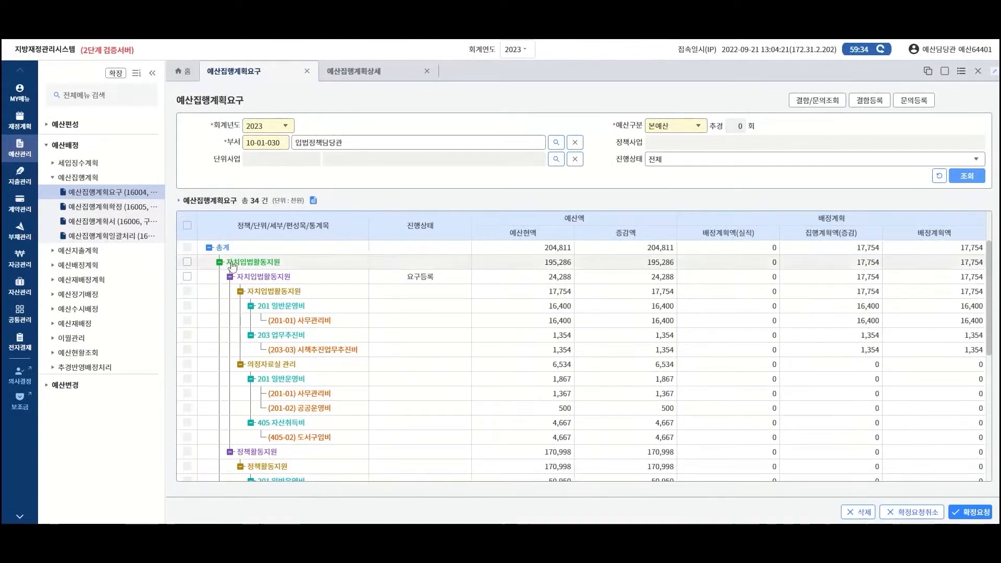
- Submit a confirmation request (확정요청) for the 자치입법활동지원 unit project
click(188, 277)
click(958, 507)
click(576, 315)
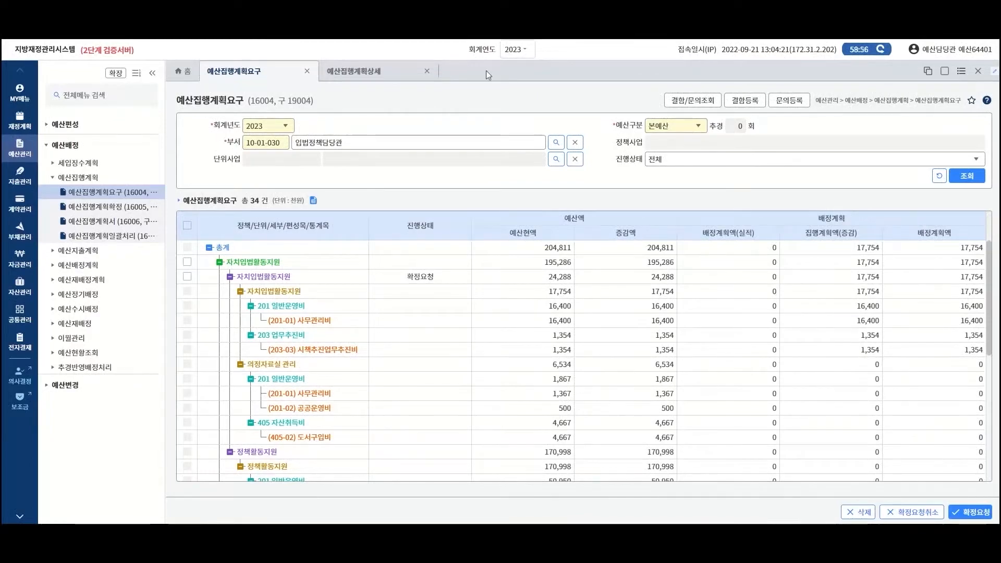
- Open the 예산집행계획확정 (16005) screen and look up the plans of the department 입법정책담당관
click(115, 208)
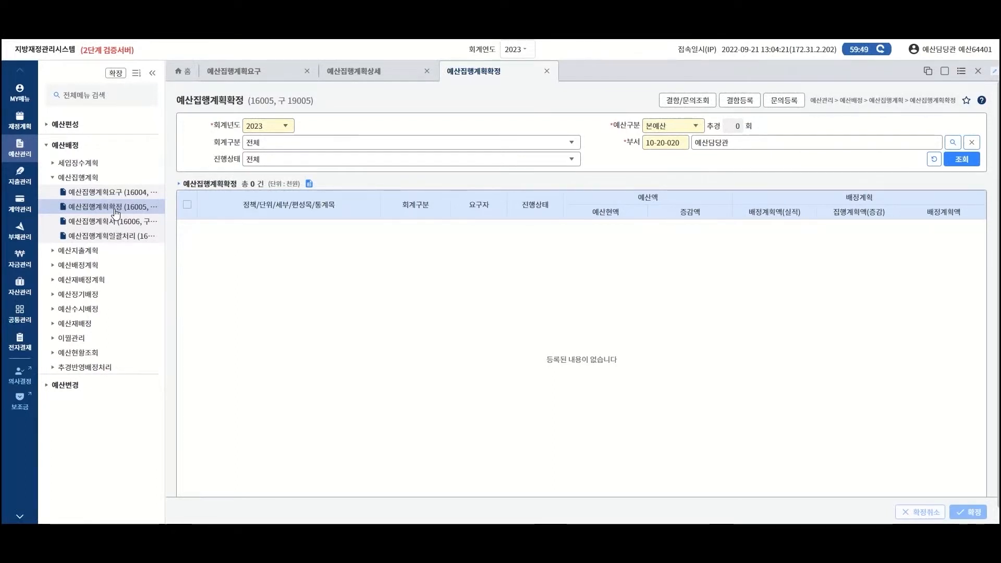
drag(747, 143, 667, 162)
text(입법정책담당관)
key(Return)
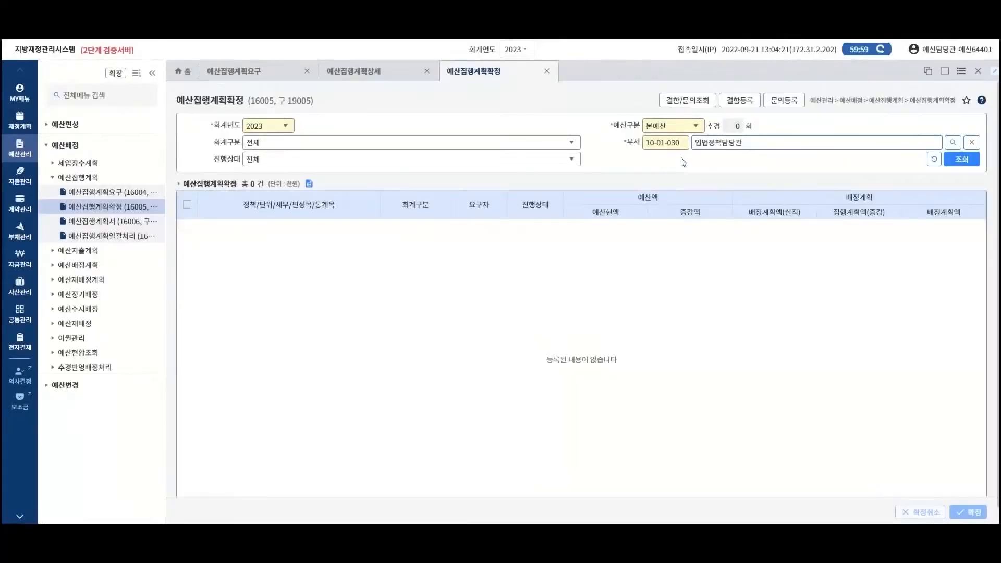
click(965, 161)
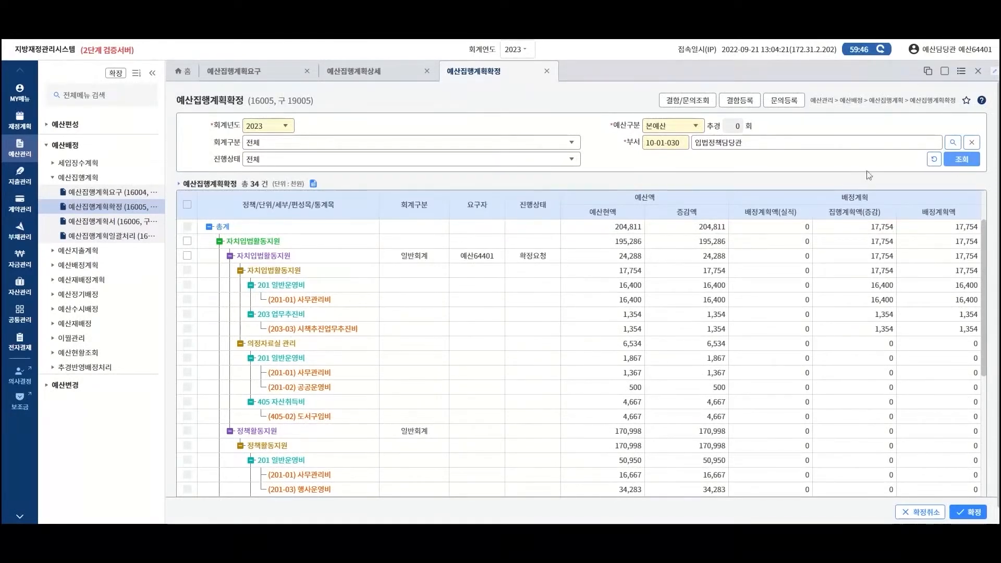
- Review the monthly plan details of 사무관리비 and 시책추진업무추진비 under 자치입법활동지원, and return to the confirmation list
double_click(552, 295)
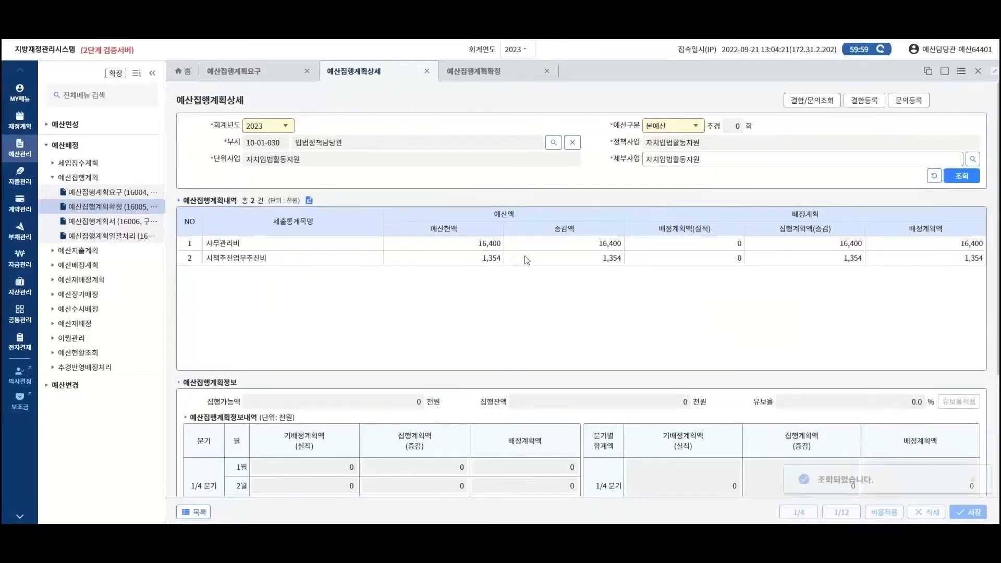
scroll(558, 303, down, 3)
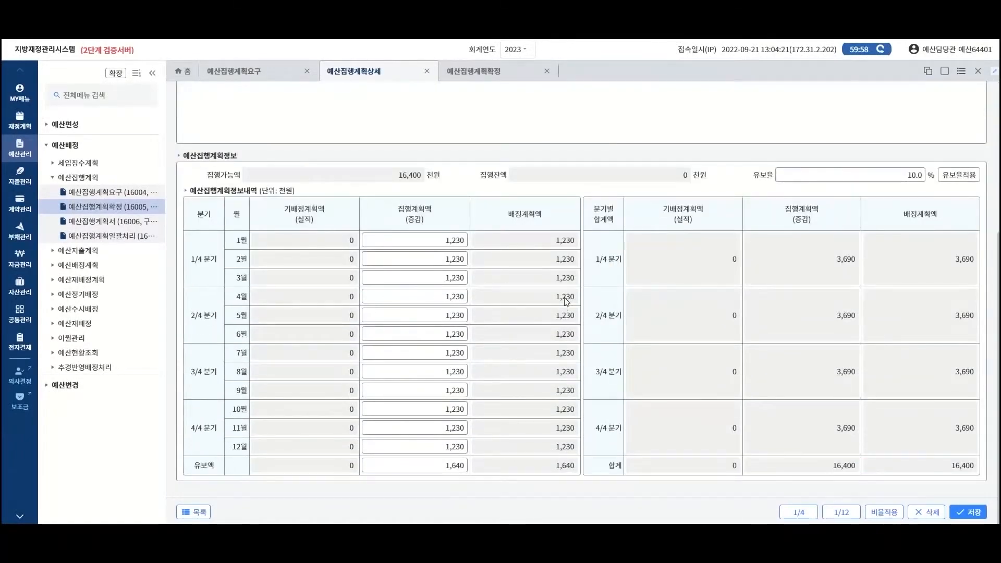
scroll(503, 201, up, 2)
click(504, 190)
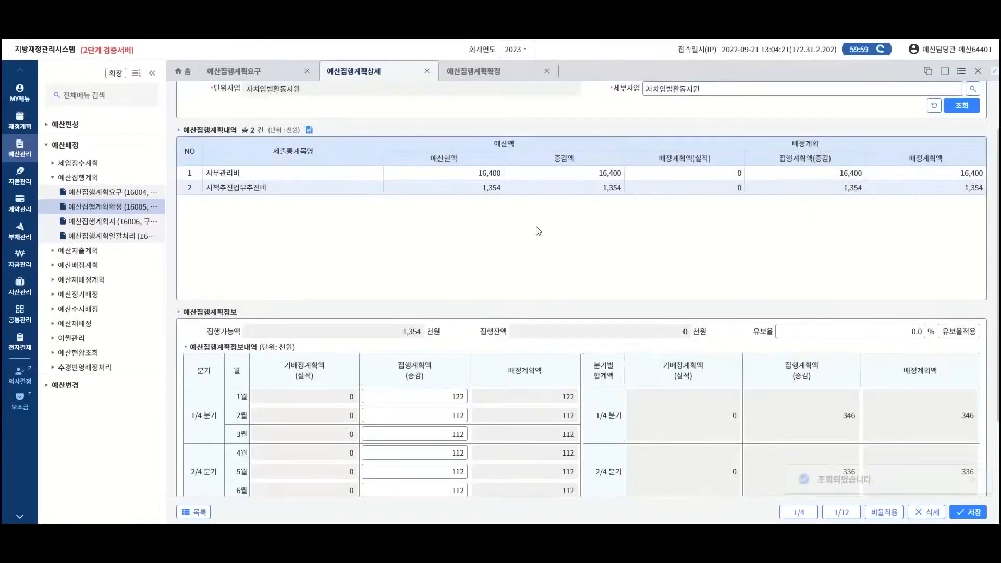
scroll(540, 232, down, 3)
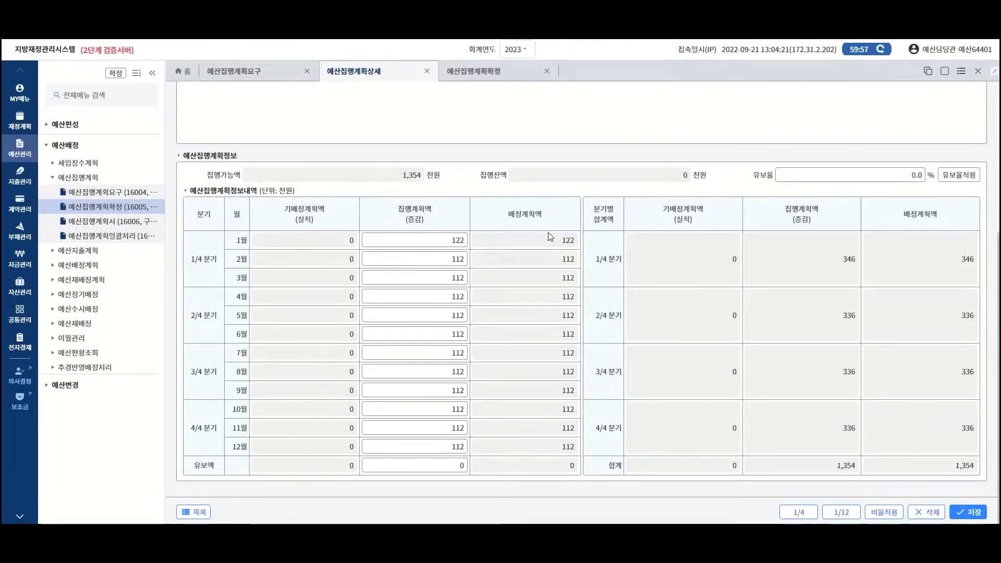
click(199, 509)
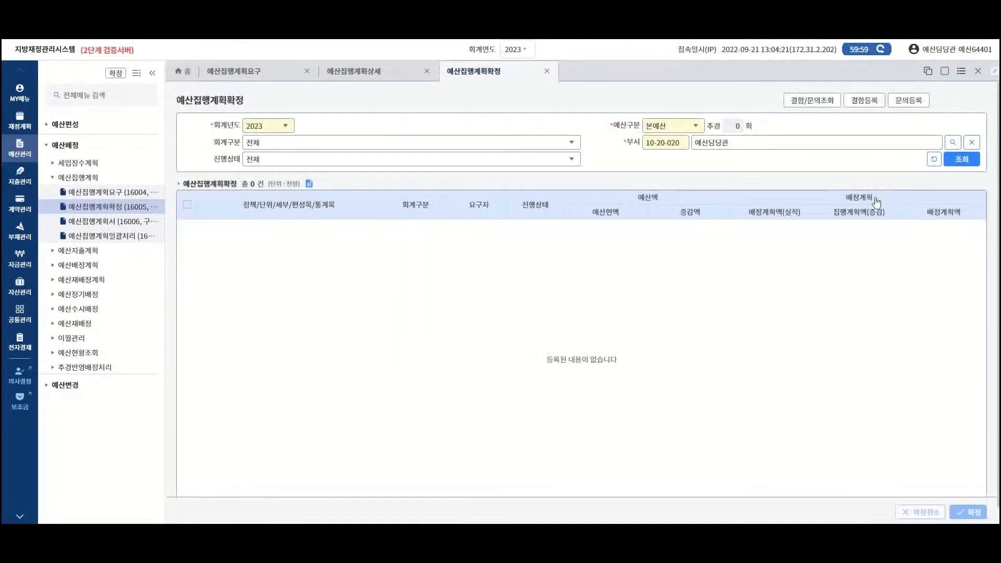
- Look up the department 입법정책담당관 again in the 예산집행계획확정 list
drag(845, 140, 604, 138)
text(입법정책담당관)
click(976, 164)
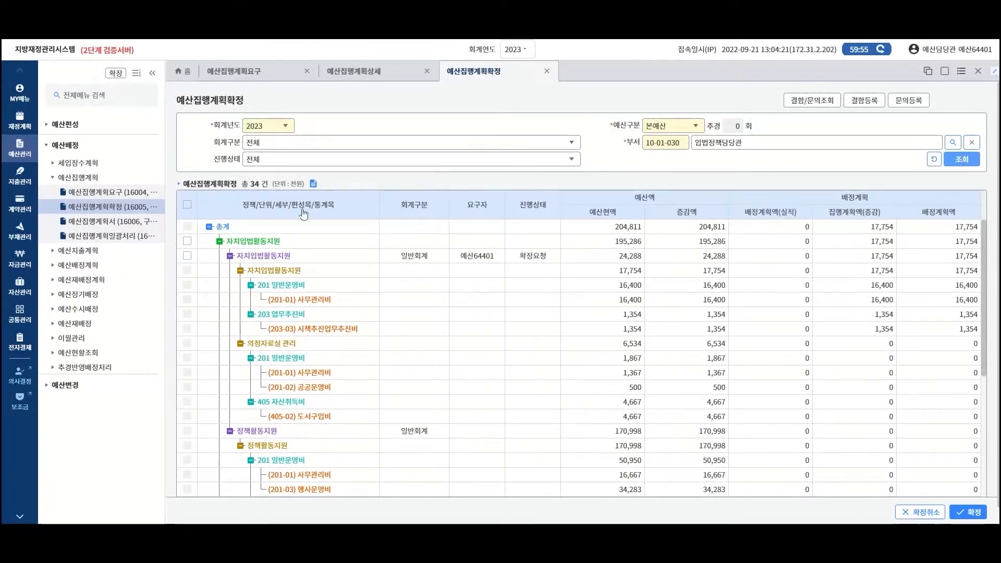
- Confirm (확정) the requested execution plan of the 자치입법활동지원 unit project
click(187, 256)
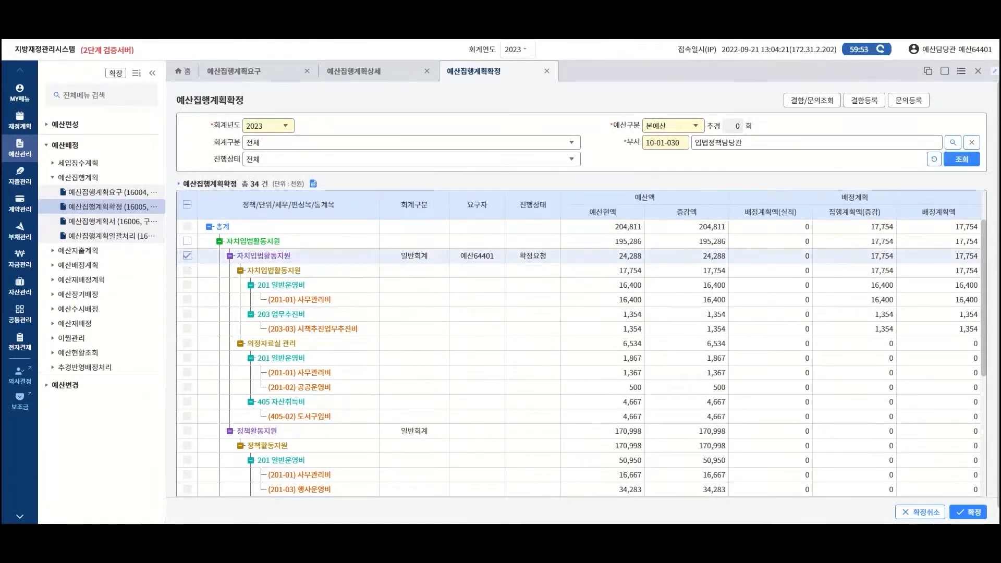
click(968, 512)
click(576, 312)
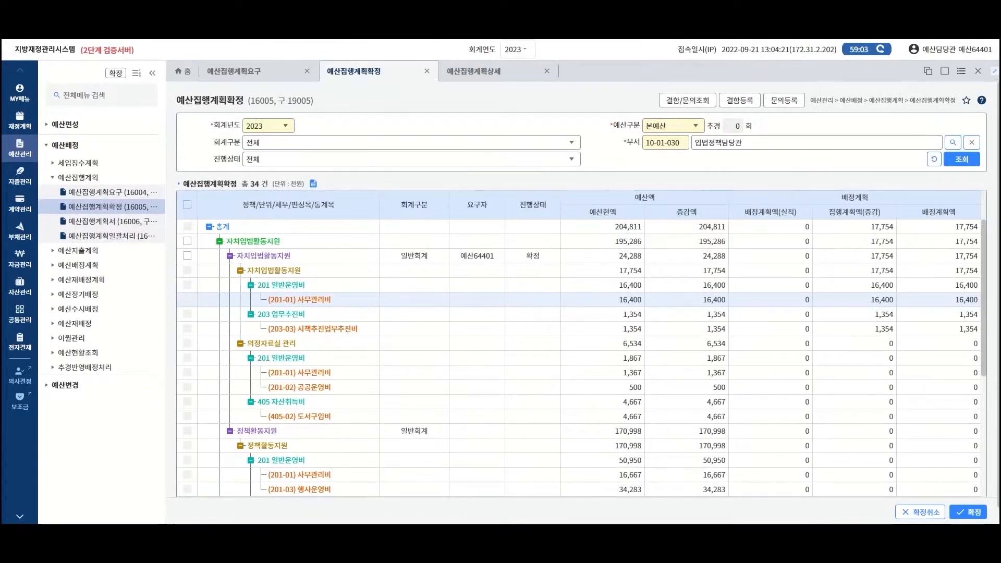
- In 예산집행계획일괄처리 (16007), choose the department 입법정책담당관, the 1/4 split basis and a reserve rate (유보율) of 10%
click(129, 238)
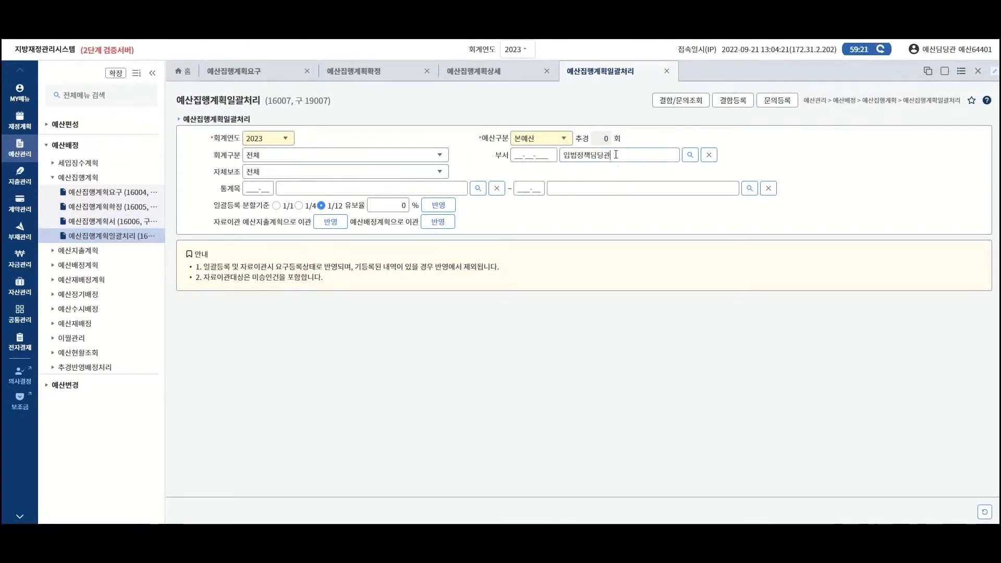
key(Return)
click(299, 205)
text(10)
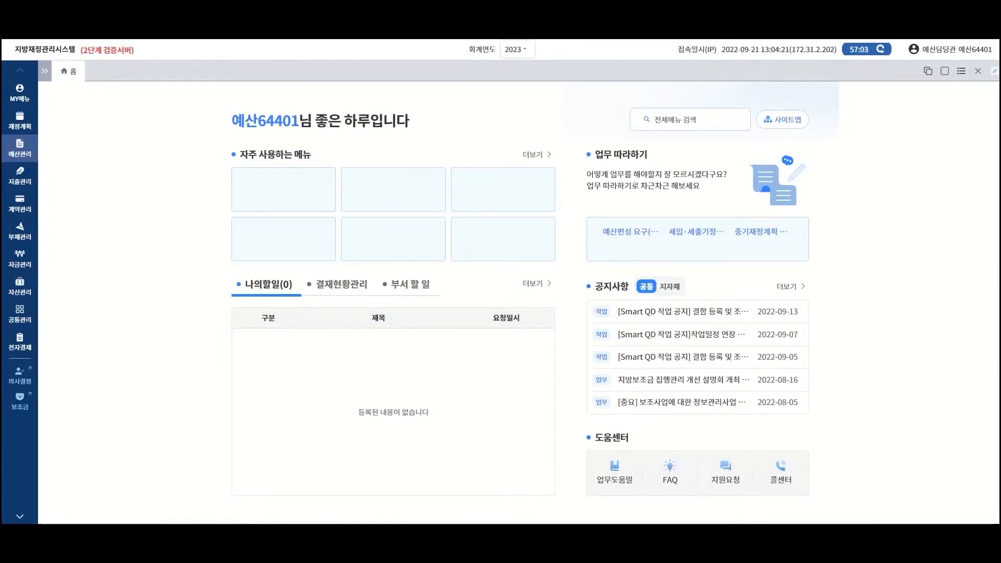
- Open the 예산배정계획요구 (16011) screen and look up the department 입법정책담당관
click(20, 148)
click(65, 145)
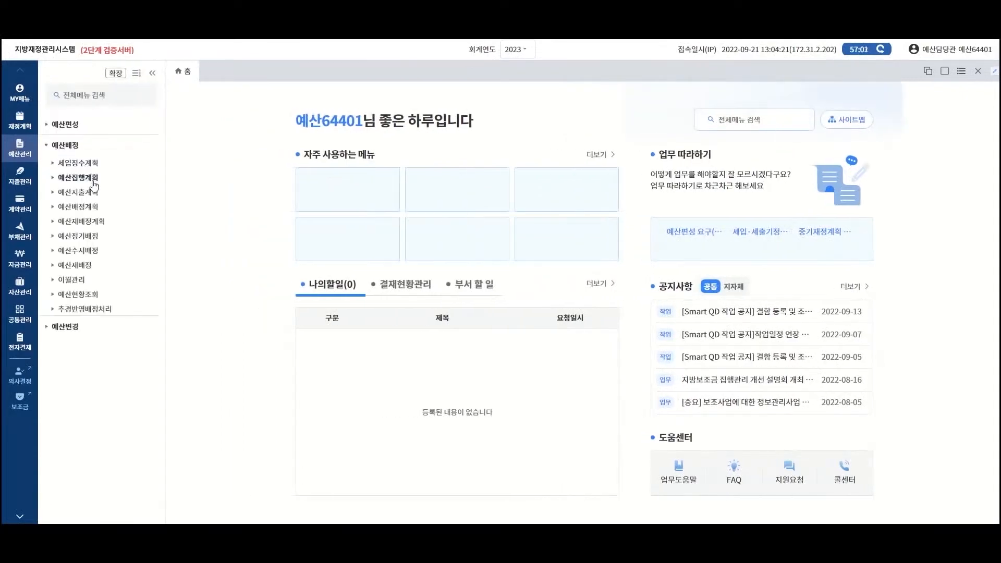
click(78, 207)
click(108, 222)
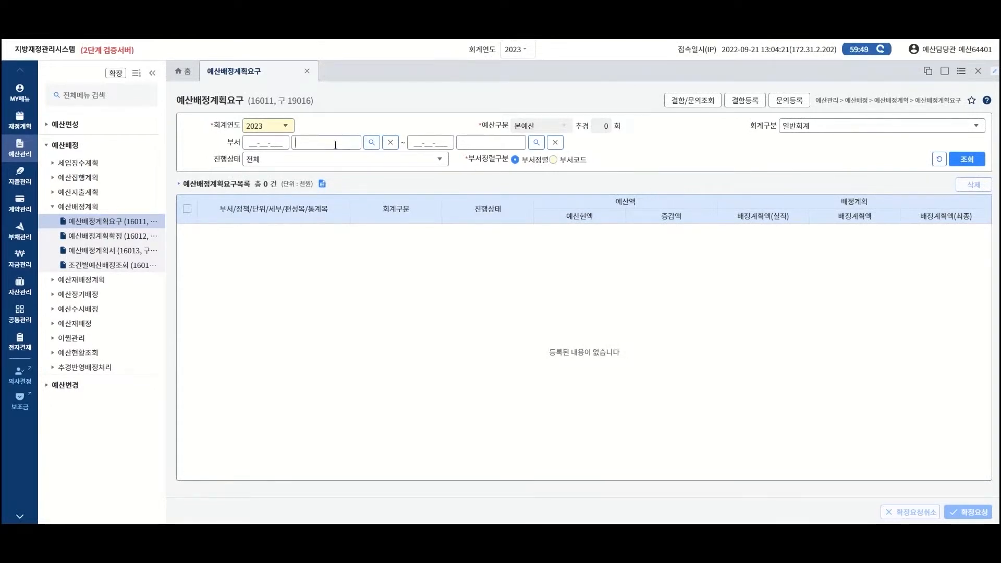
click(954, 161)
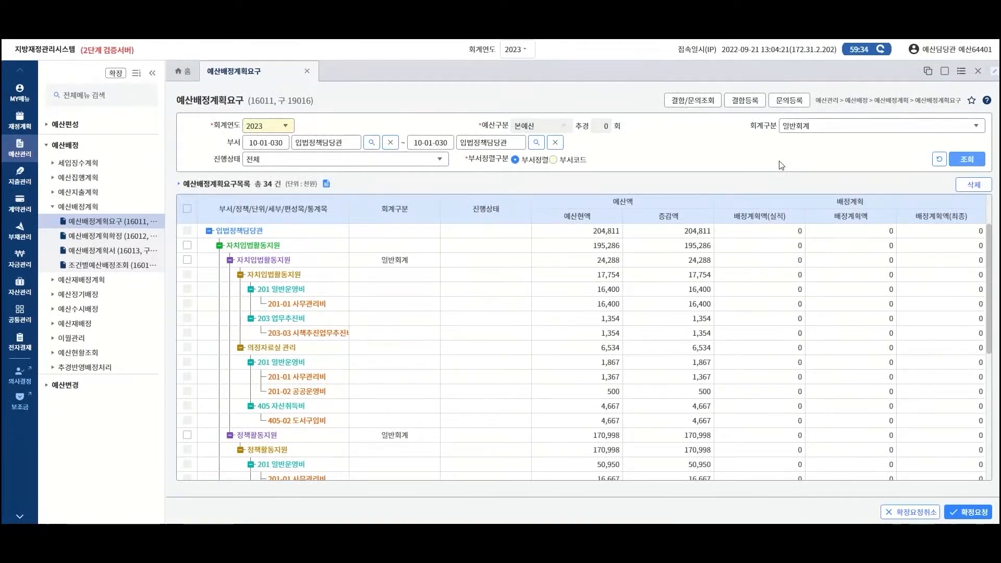
- Open the allocation plan registration of 자치입법활동지원 and apply the 1/4 split to its first 사무관리비(배정) row
double_click(467, 262)
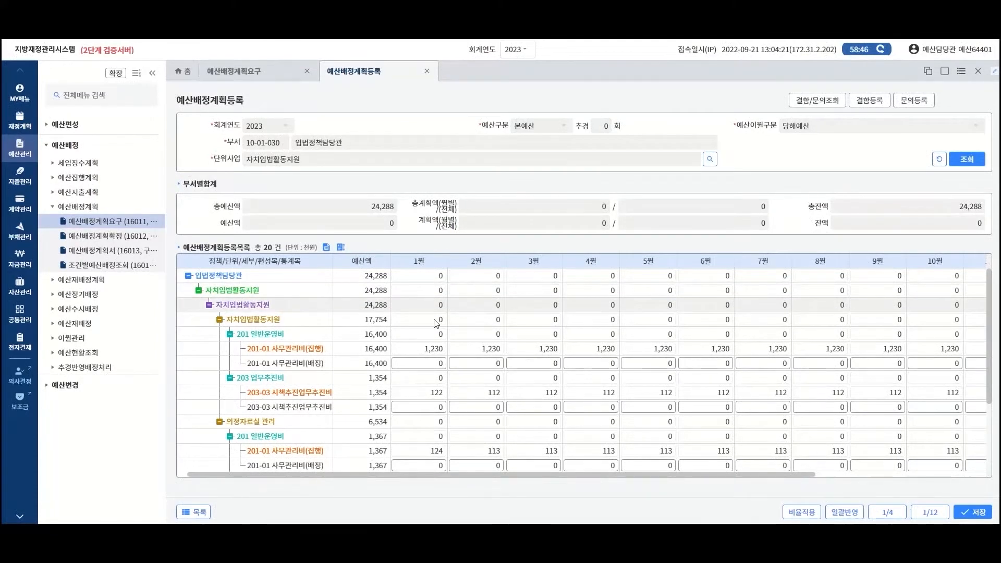
click(418, 360)
click(887, 511)
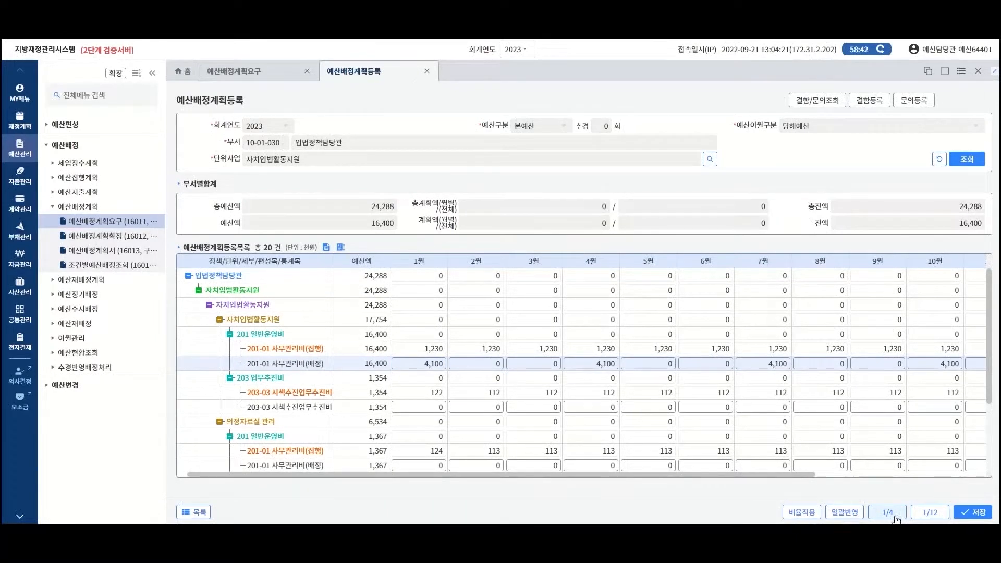
- Bulk-apply (일괄반영) the monthly execution amounts to all allocation rows of 자치입법활동지원 and save the plan
click(842, 513)
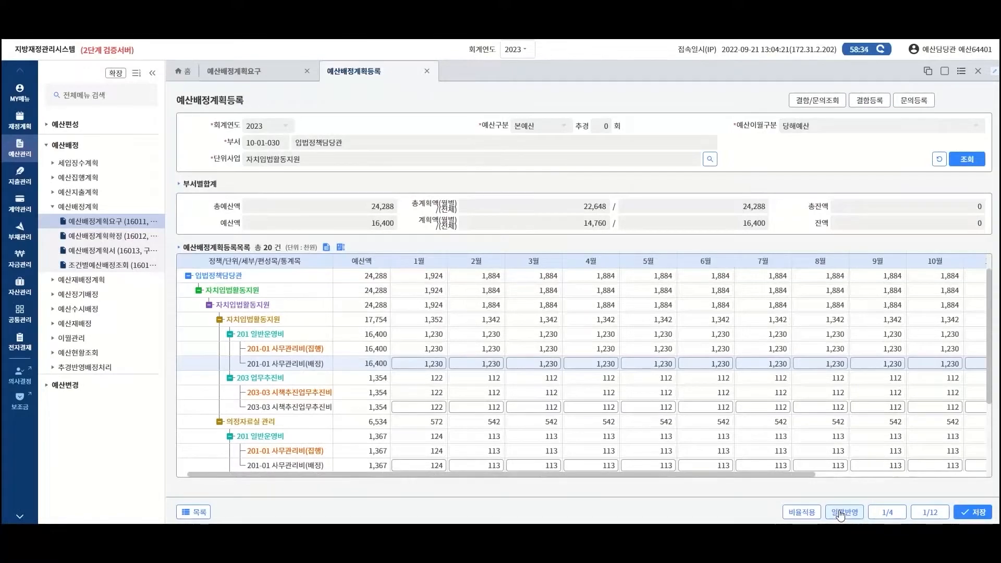
click(973, 512)
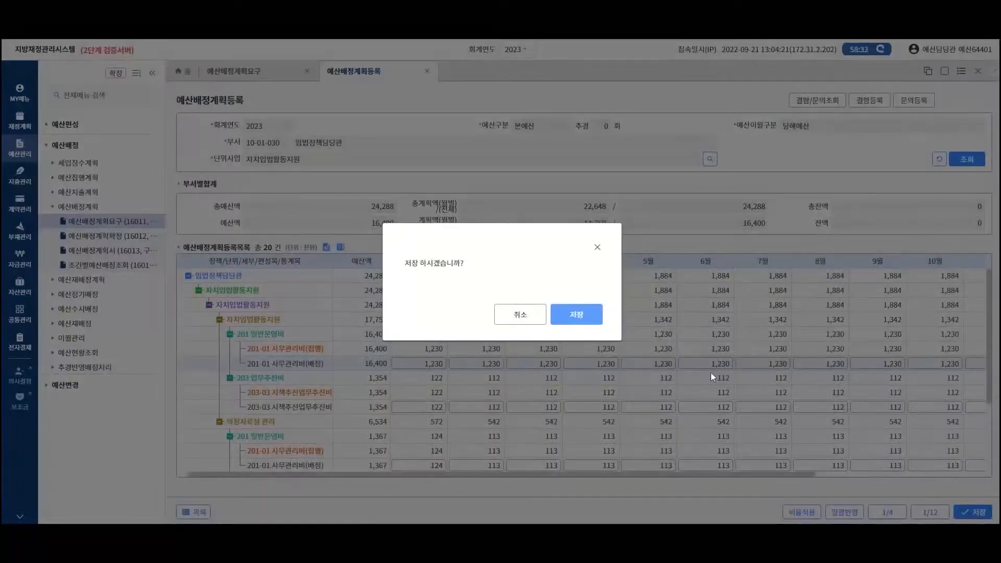
click(575, 312)
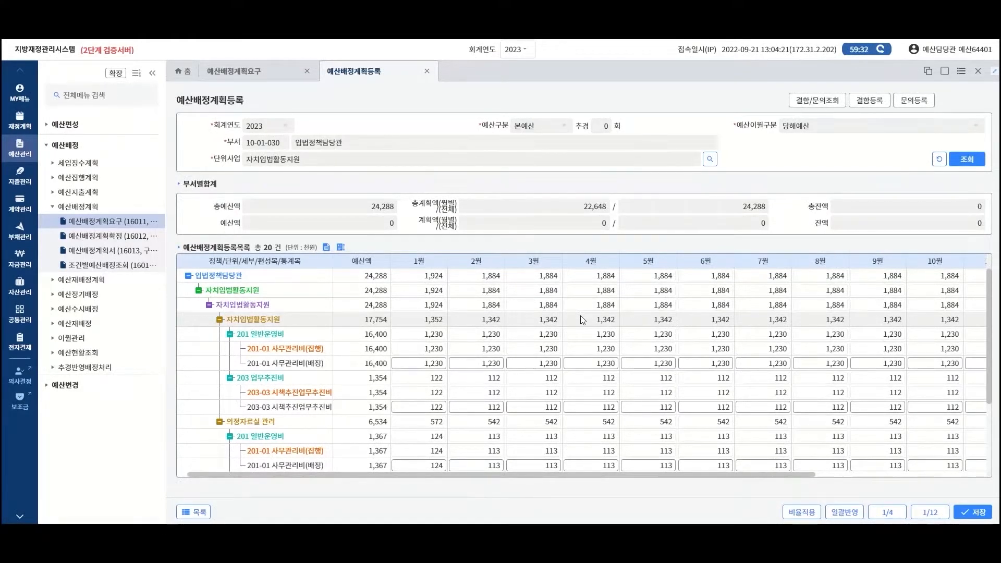
- Return to the refreshed request list and submit a confirmation request (확정요청) for the 자치입법활동지원 allocation plan
click(192, 512)
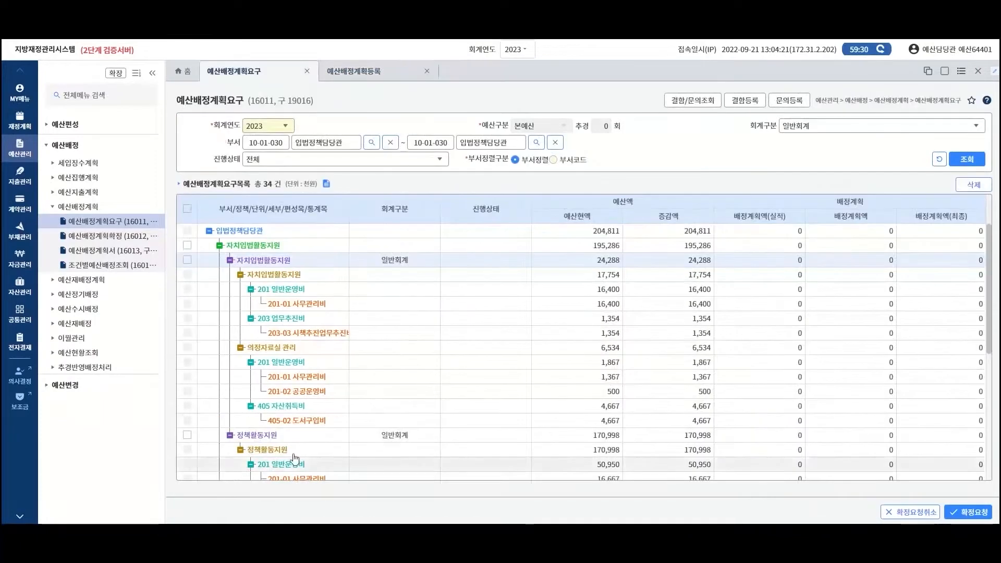
click(958, 162)
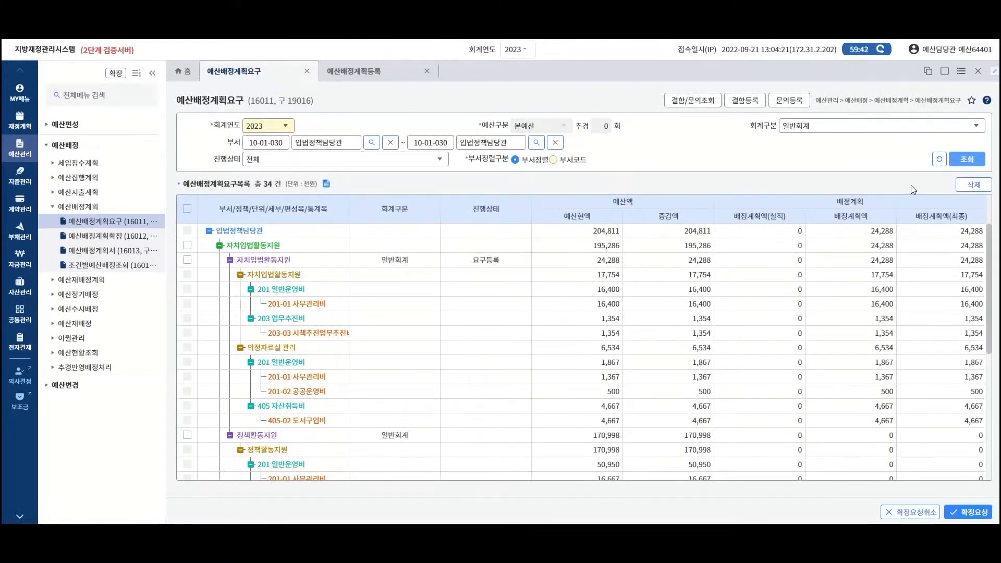
click(187, 259)
click(971, 510)
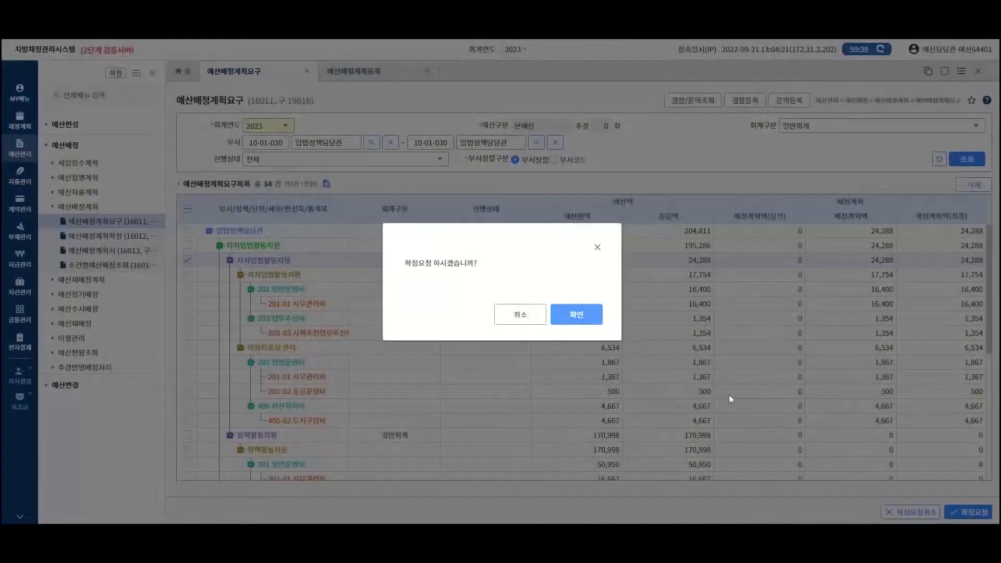
click(577, 316)
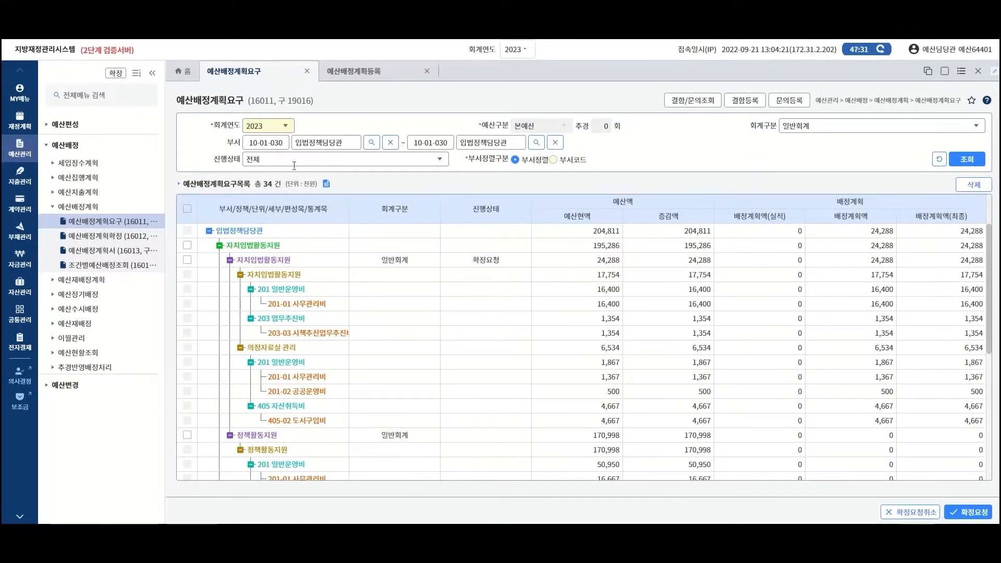
- Look up 입법정책담당관 in 예산배정계획확정 (16012) and review the monthly allocation details of 자치입법활동지원
click(150, 237)
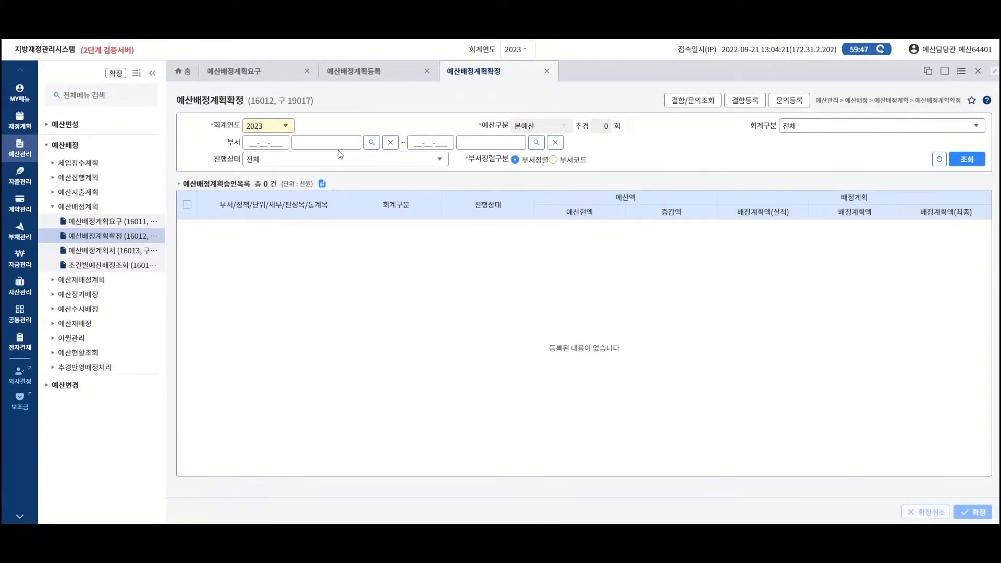
click(964, 160)
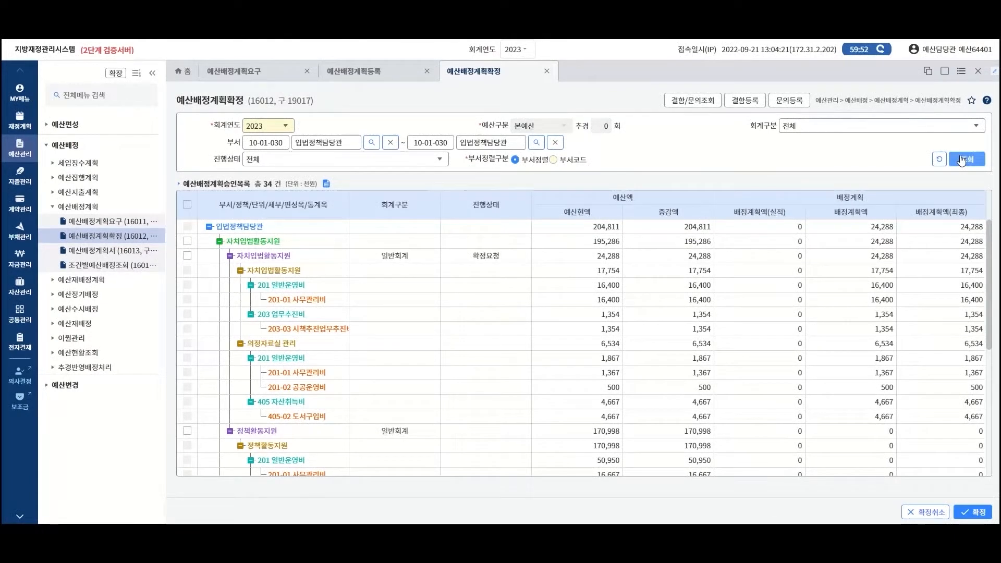
double_click(374, 255)
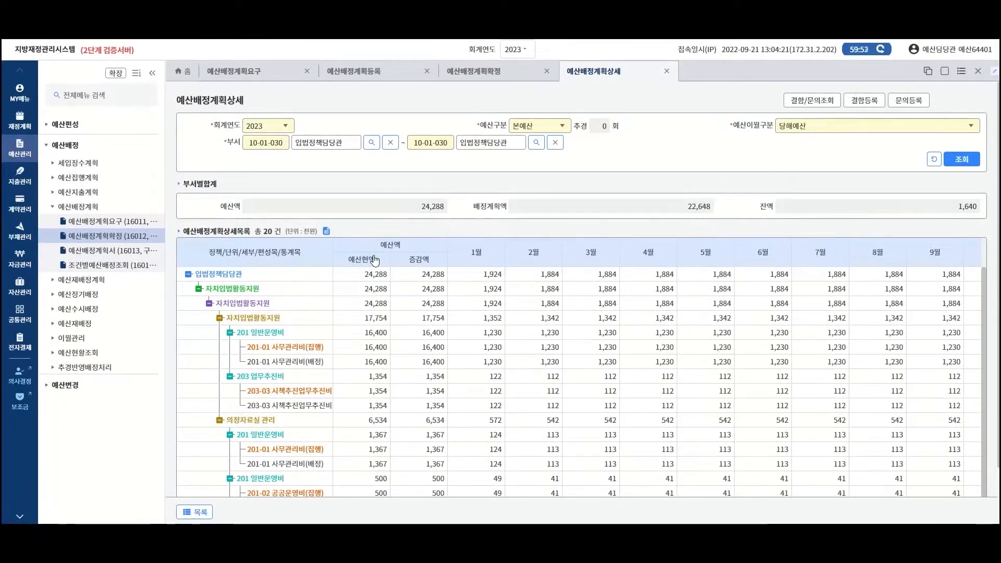
click(196, 511)
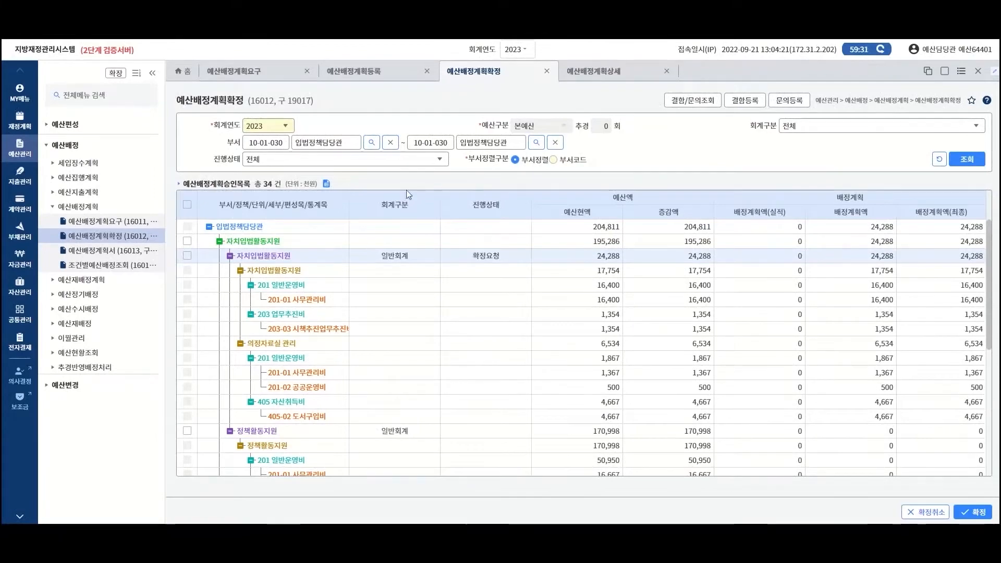
- Confirm (확정) the requested allocation plan of the 자치입법활동지원 unit project
click(187, 256)
click(974, 511)
click(575, 313)
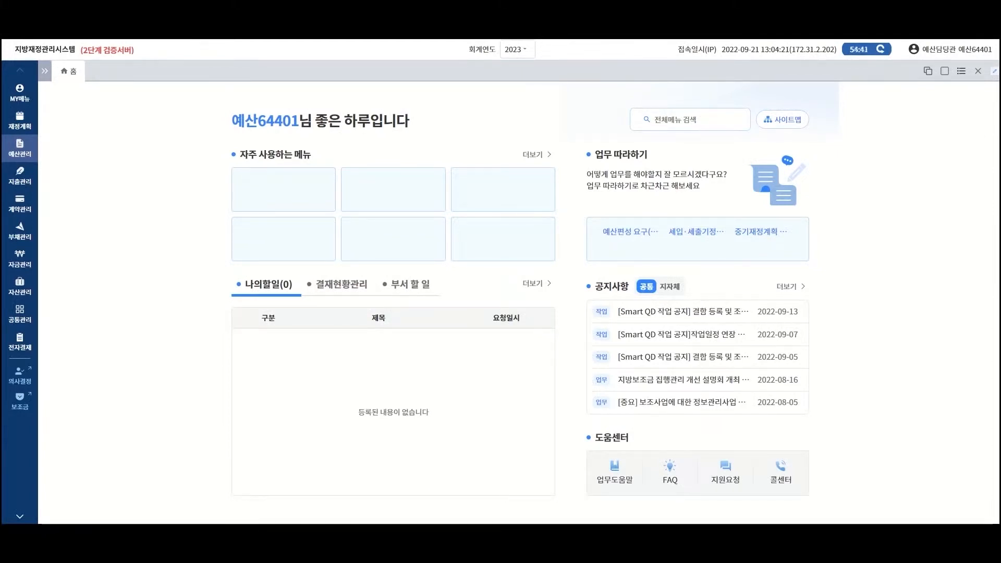
- Open the 예산정기배정 (16017) screen and set the department range to 입법정책담당관
click(20, 148)
click(65, 145)
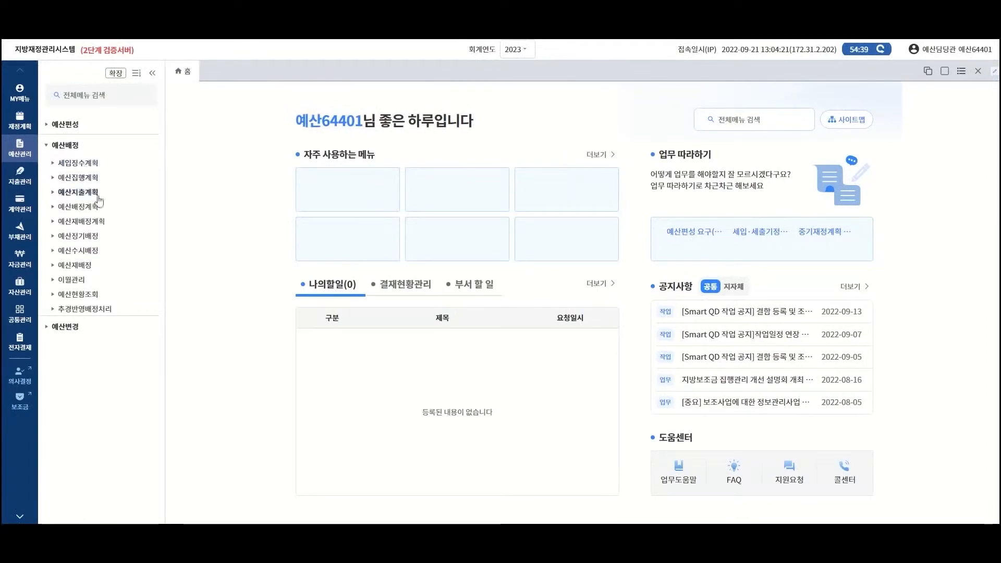
click(84, 236)
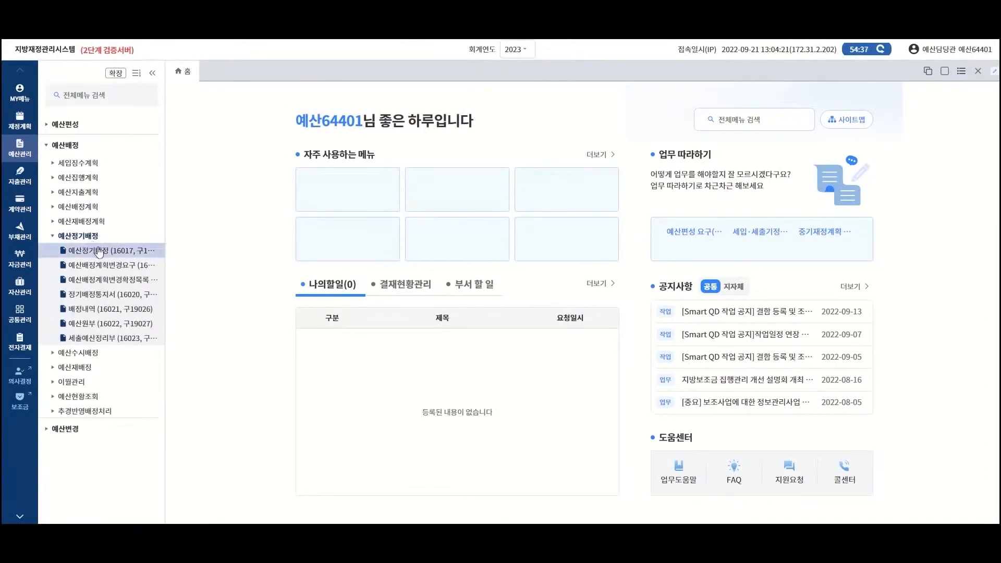
click(99, 251)
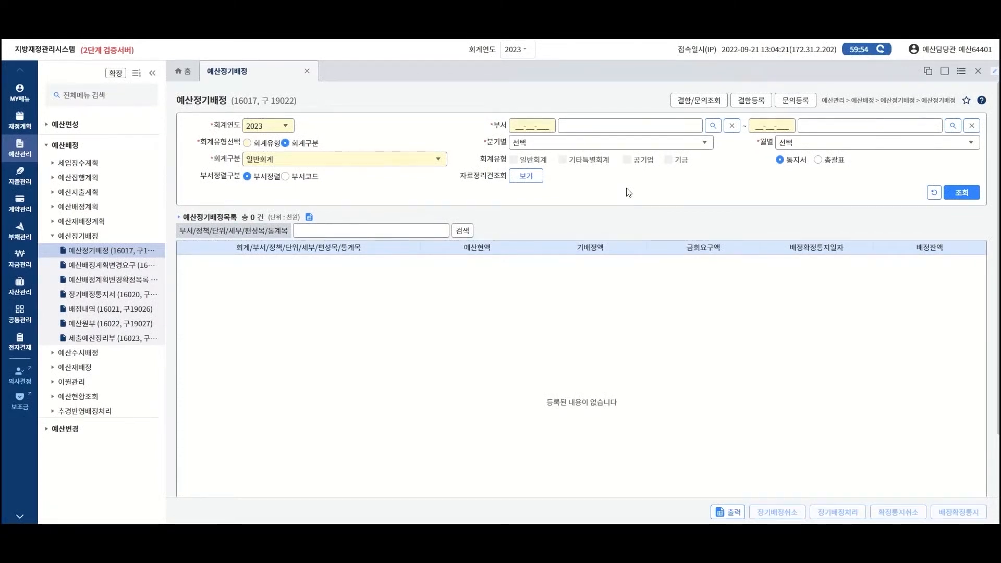
click(610, 125)
text(입법정책담당관)
key(Return)
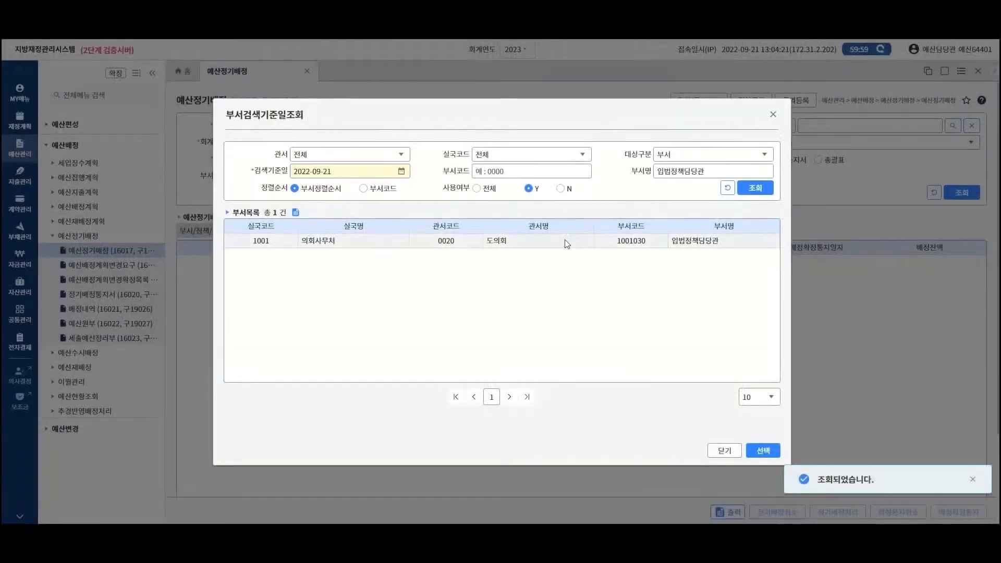
double_click(565, 240)
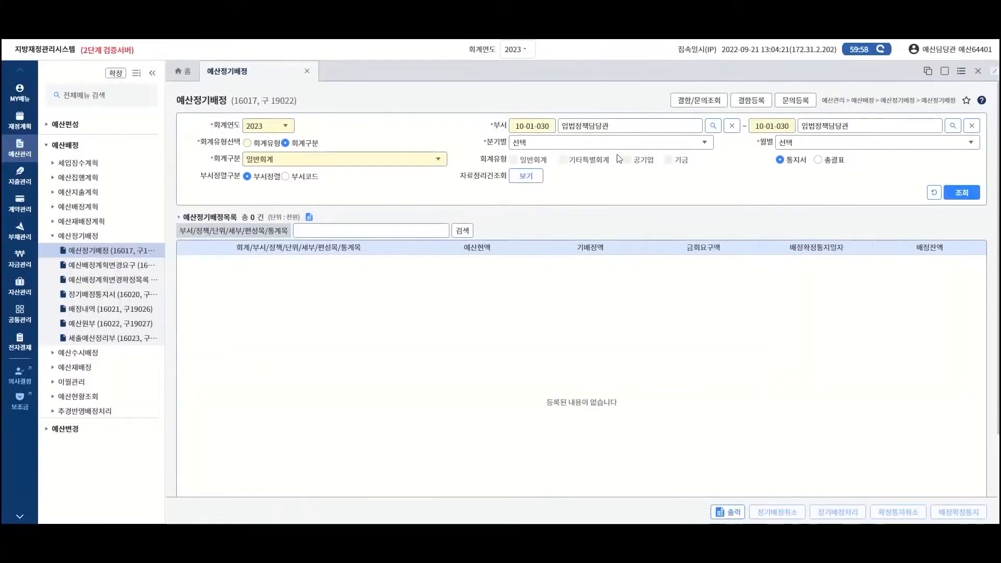
- Look up the regular allocation targets for 1/4분기 and run 정기배정처리 on them
click(687, 143)
click(599, 174)
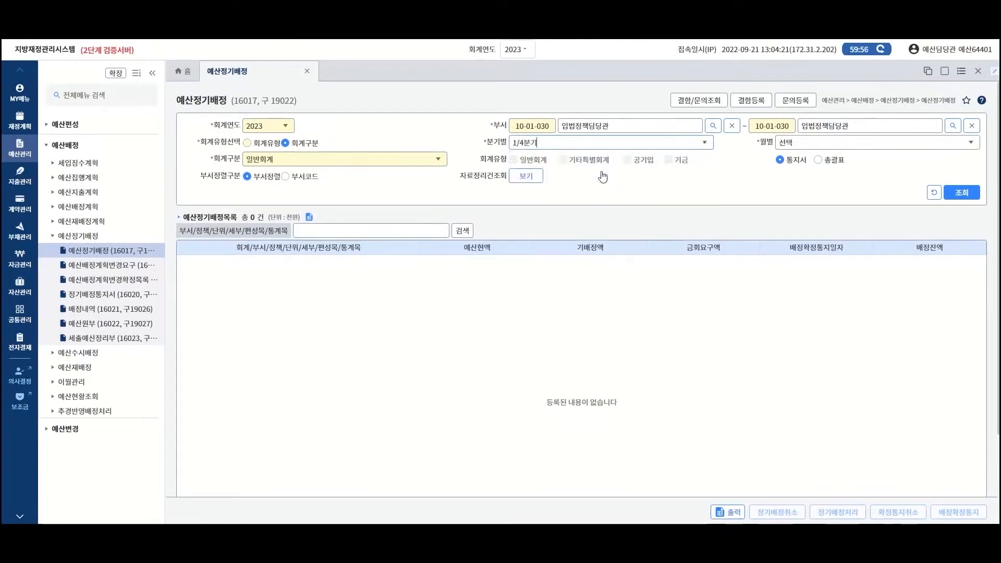
click(958, 195)
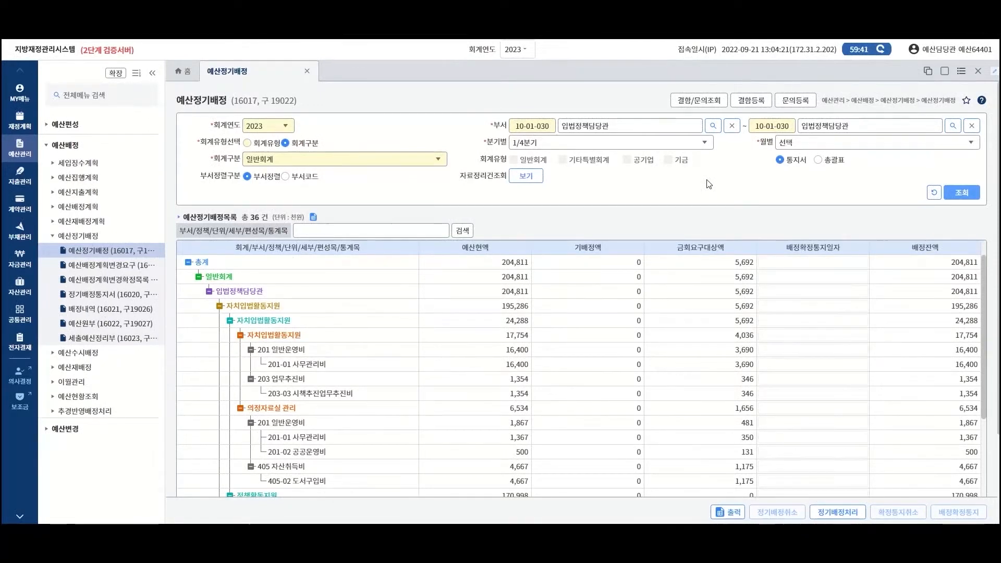
click(845, 513)
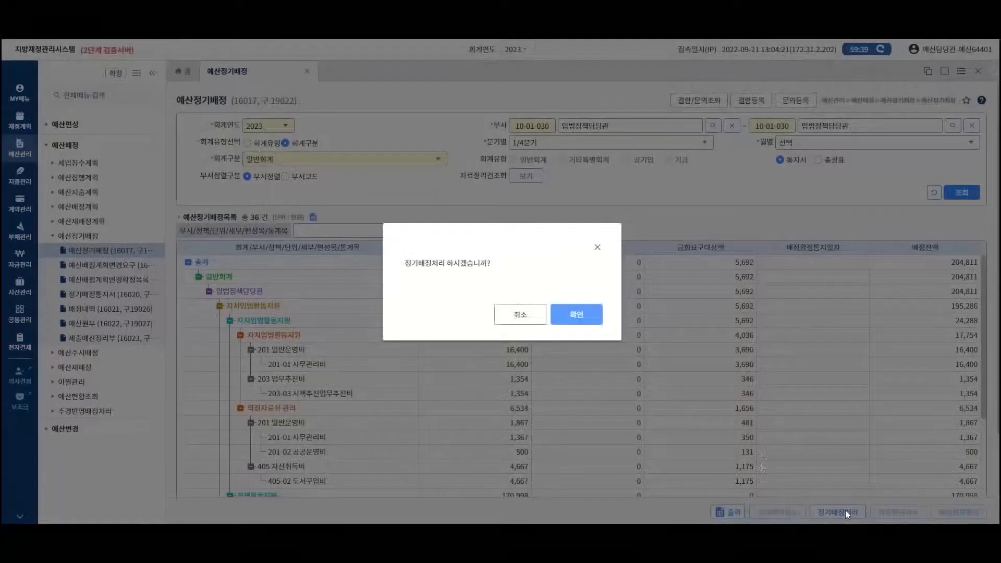
click(581, 318)
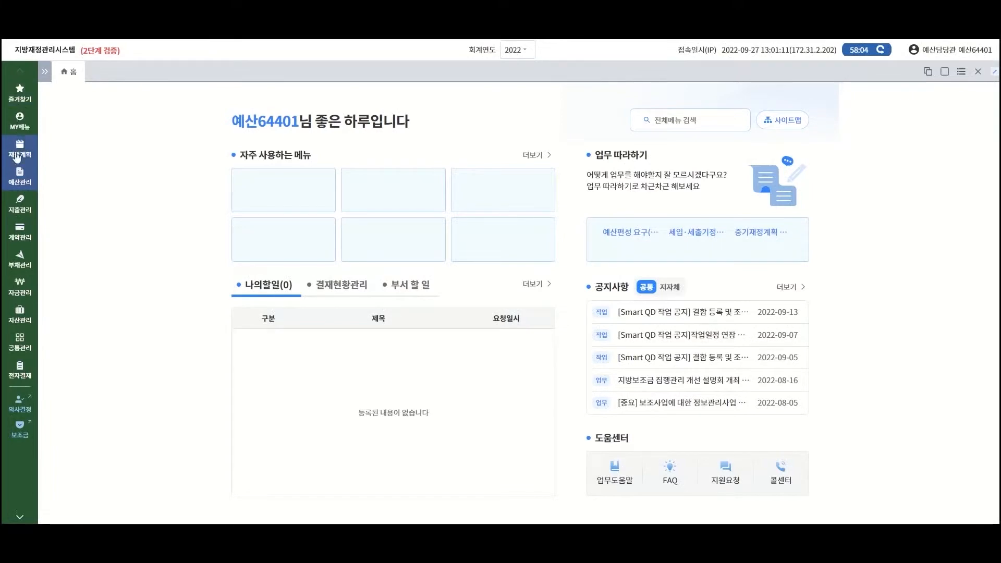
- Open the 수시배정요구 (16025) screen under 예산수시배정
click(20, 177)
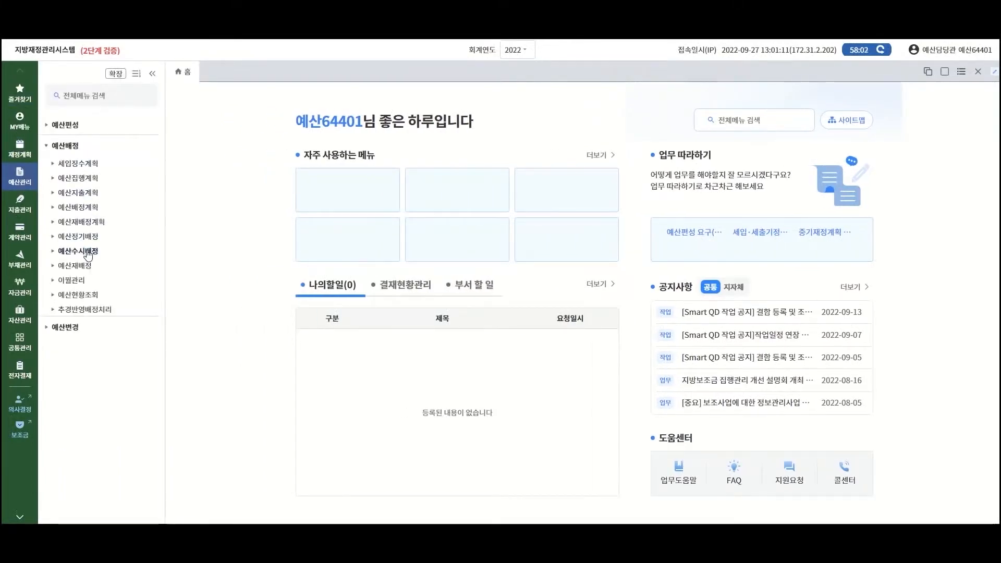
click(82, 251)
click(101, 284)
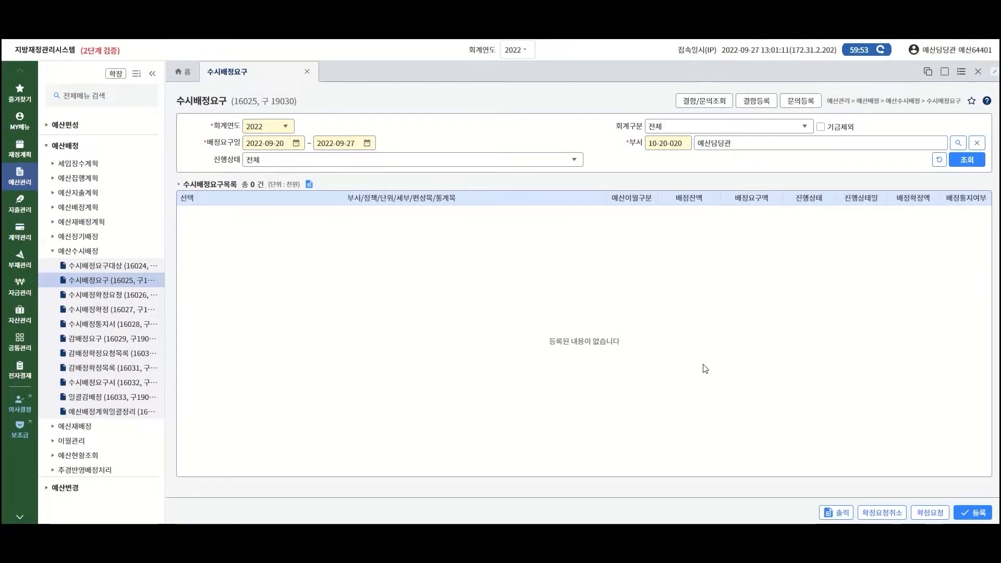
- Start registering an occasional allocation request and choose the detailed project 투명하고 효율적인 지방보조금 관리
click(960, 513)
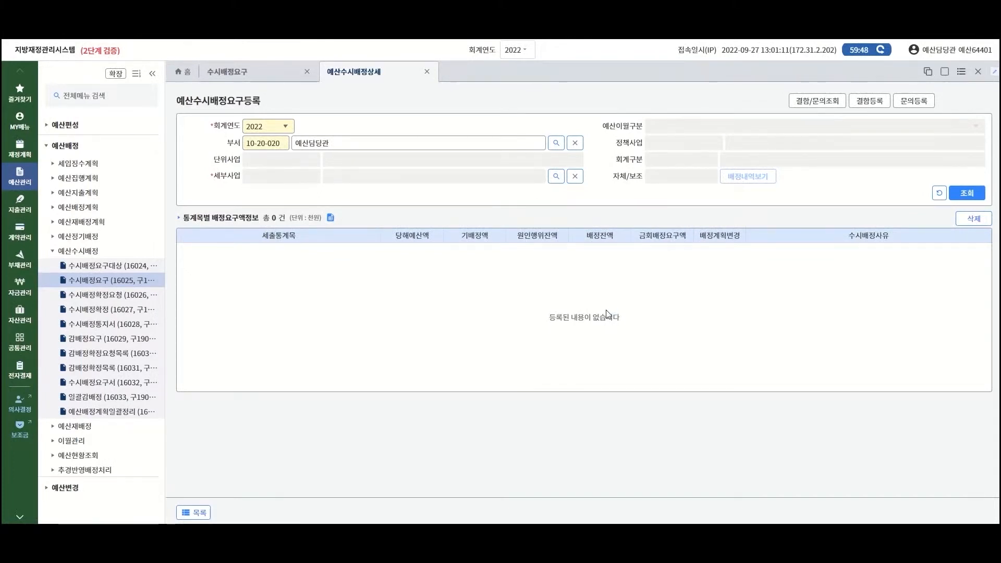
click(555, 176)
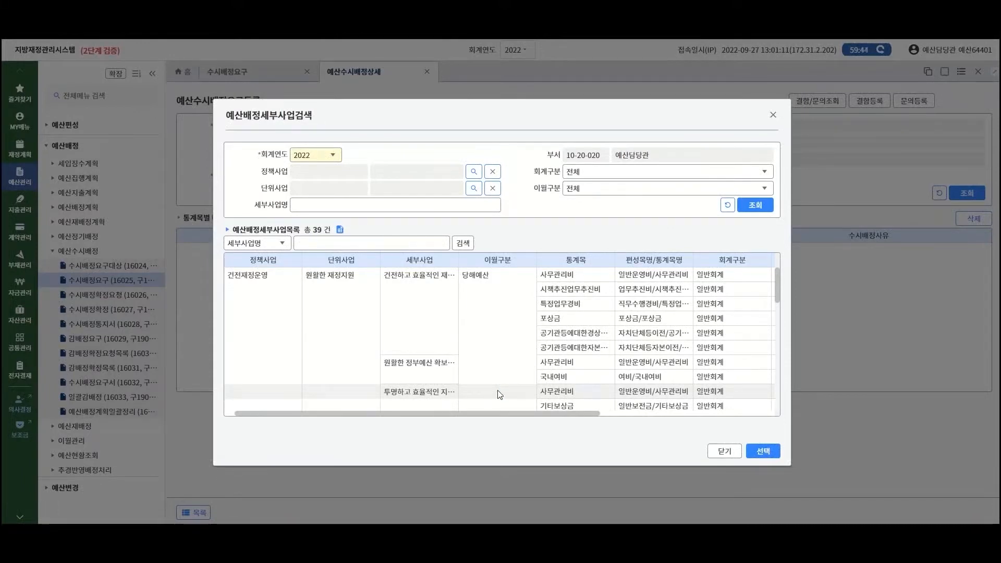
click(763, 451)
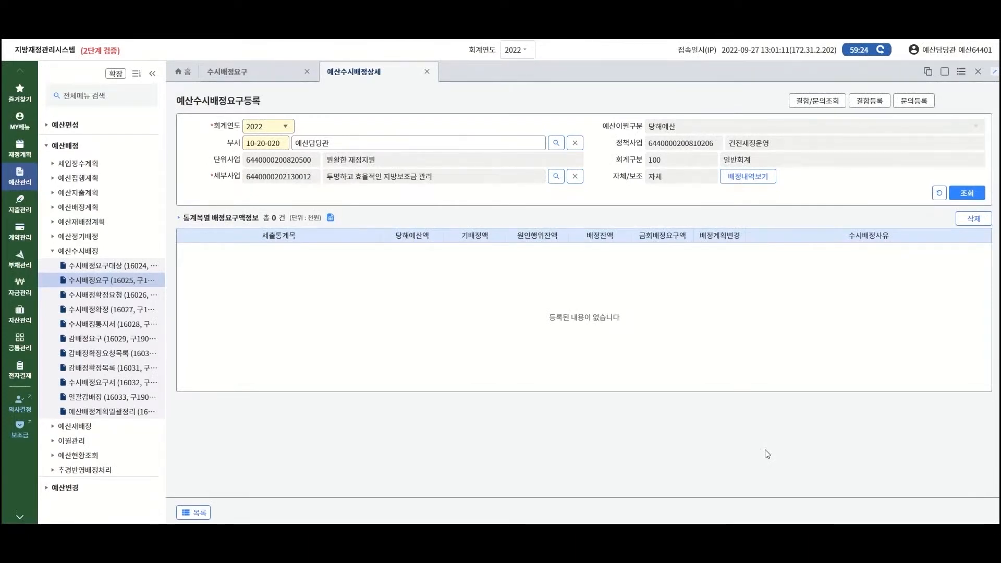
- Look up the project's statistical items, open the allocation plan change for 301-12 기타보상금, and enter the request reason 수시배정요구사유 입력하세요
click(965, 197)
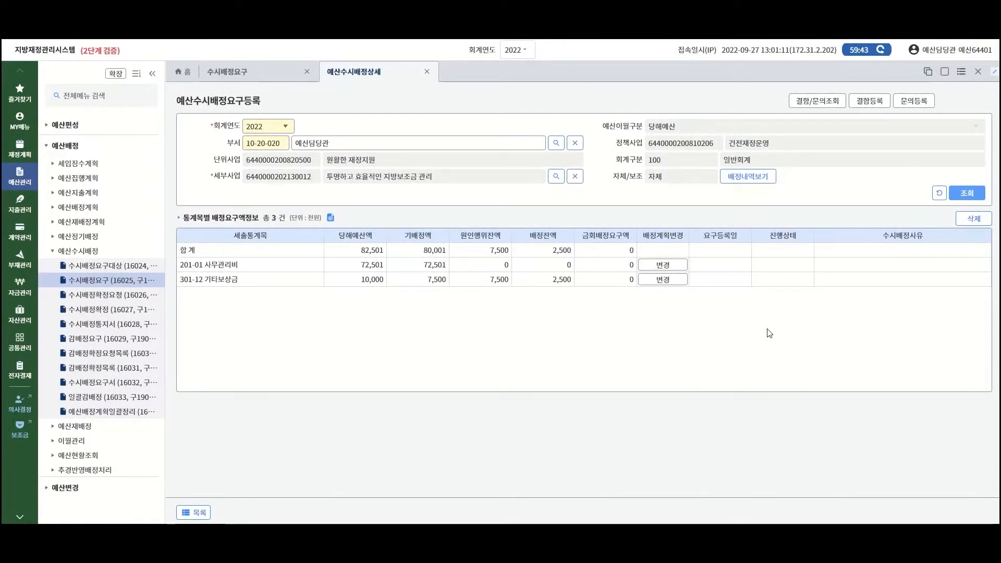
click(647, 280)
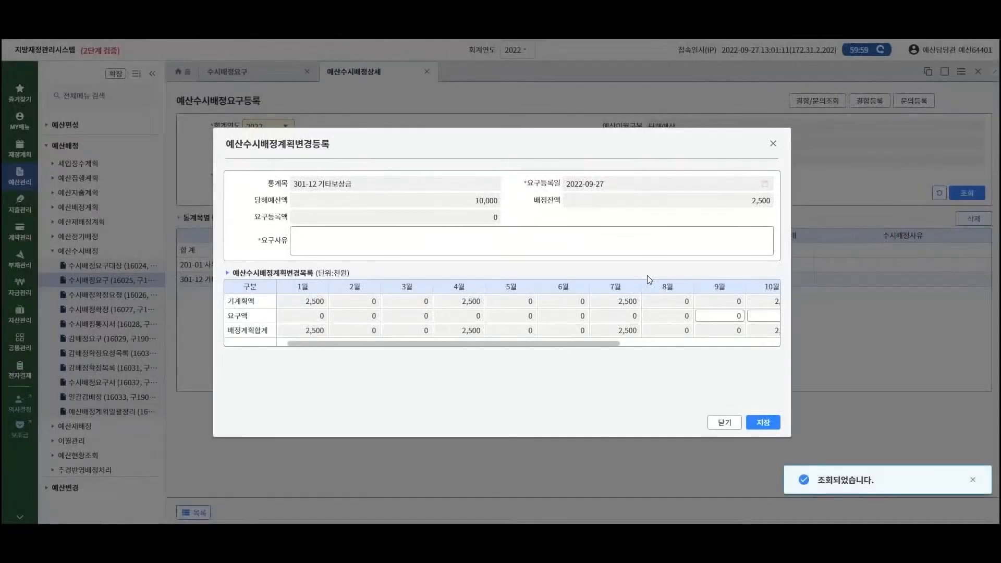
drag(570, 343, 735, 375)
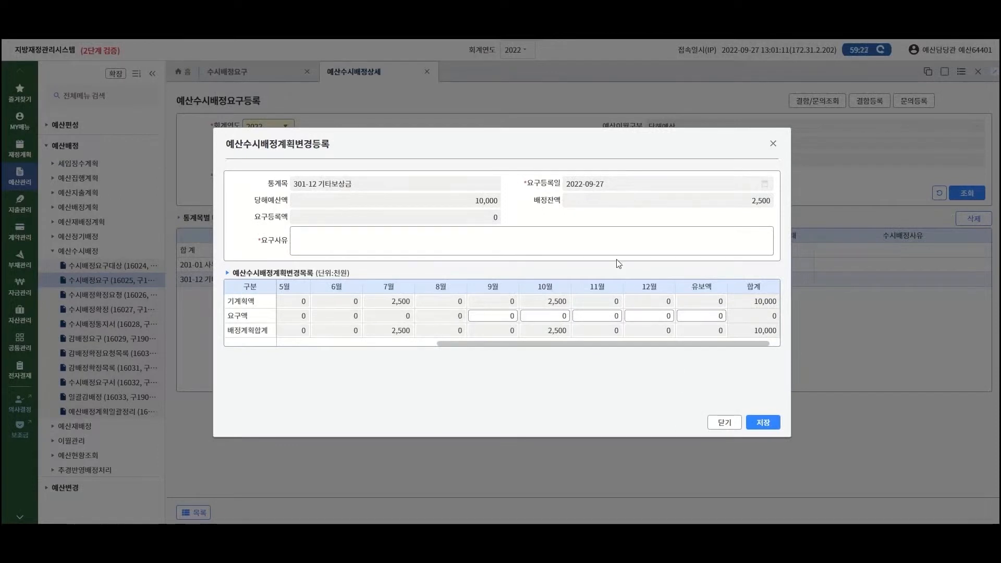
text(수시배정요구사유 입력하세요)
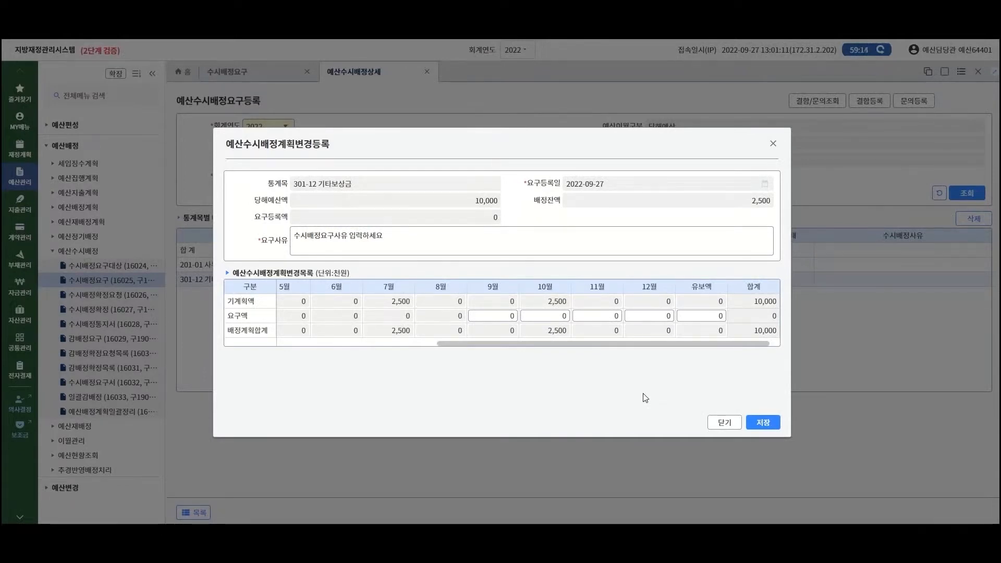
- Set the 요구액 to 1,000 for 9월 and -1,000 for 10월, save the plan change and close it
click(487, 316)
text(10)
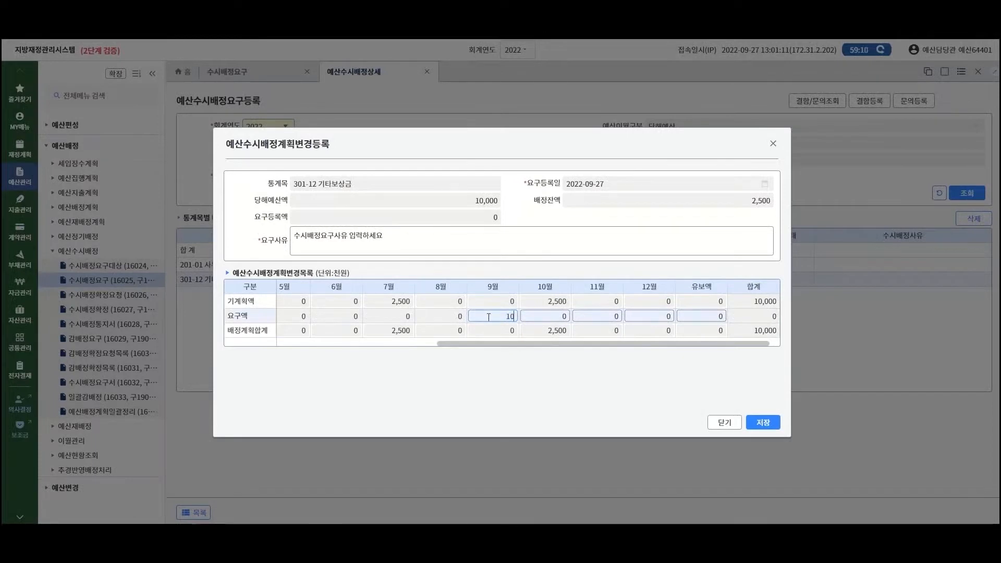
key(Return)
click(548, 317)
text(1000)
click(764, 423)
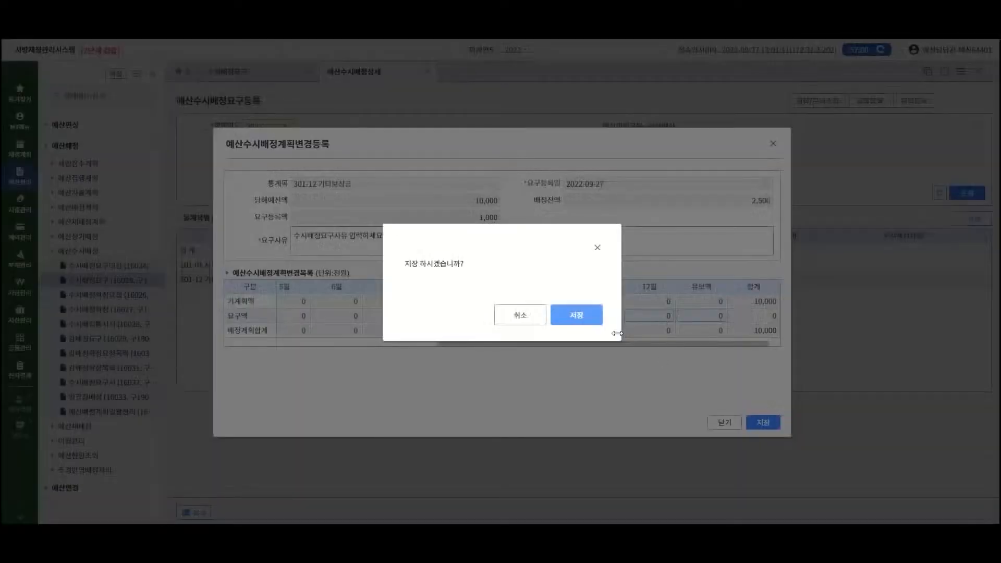
click(587, 315)
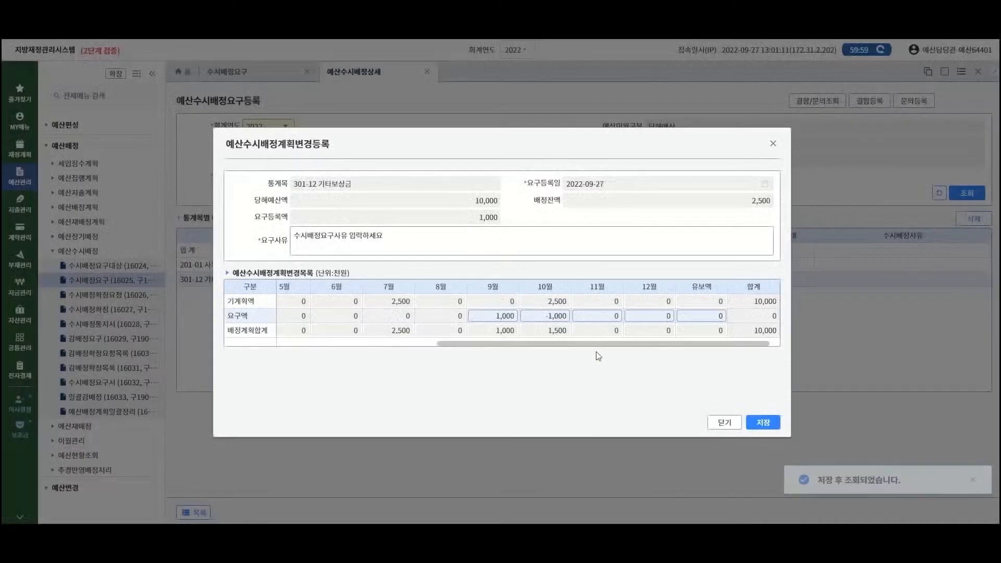
click(715, 424)
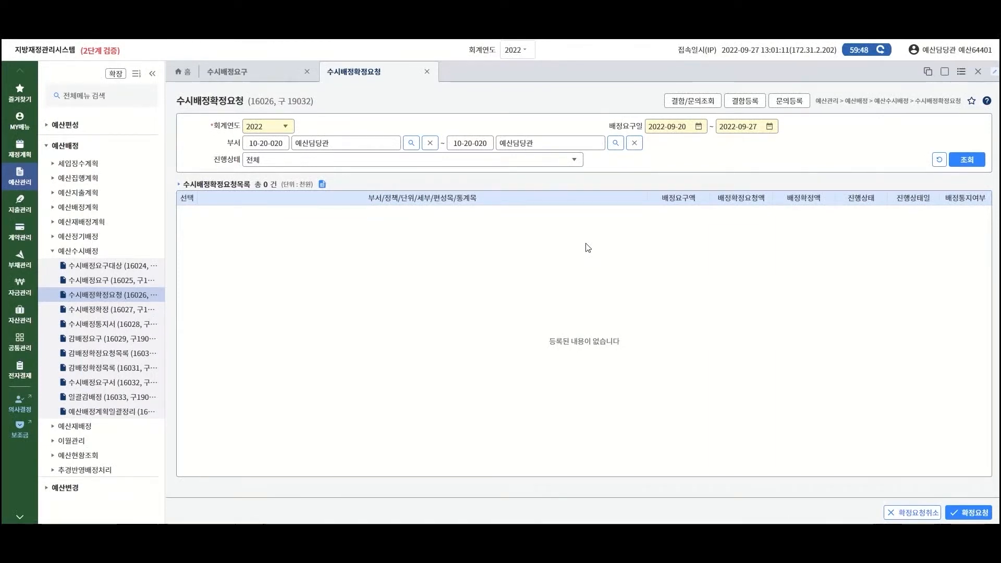
- In 수시배정확정요청 (16026), look up entries with 진행상태 요구등록 and submit the confirmation request for the 301-12 기타보상금 entry
click(573, 160)
click(369, 193)
click(964, 163)
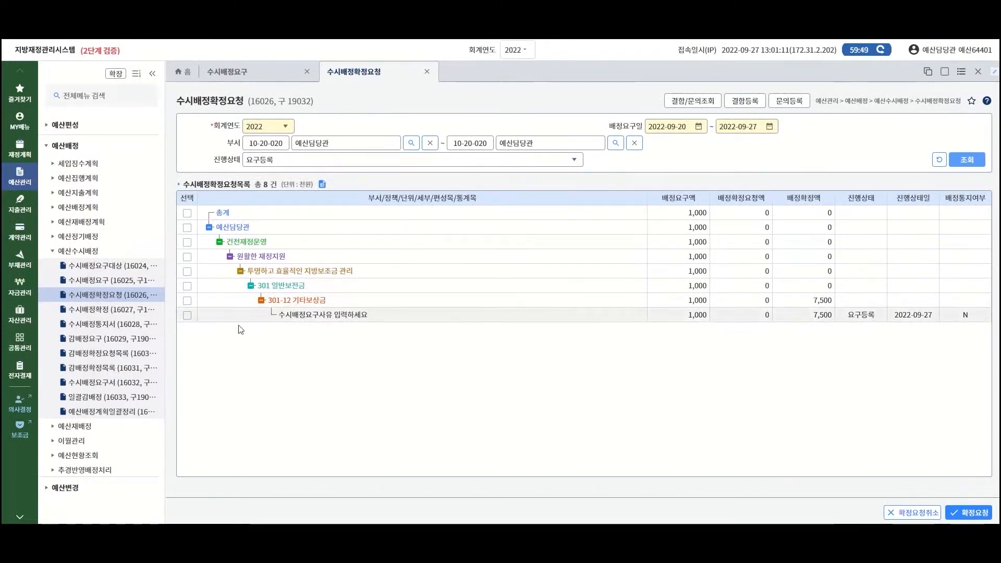
click(188, 317)
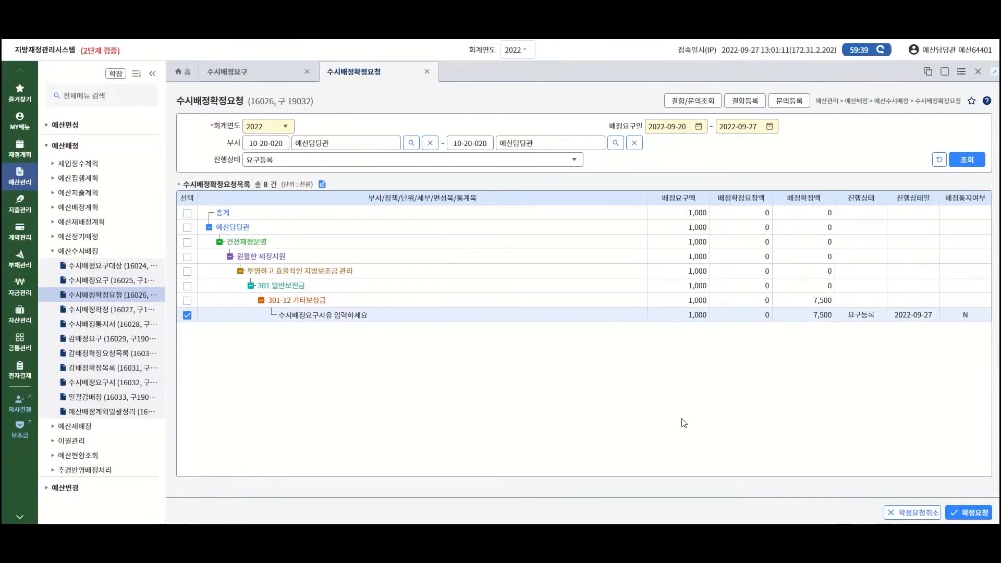
click(969, 512)
click(577, 315)
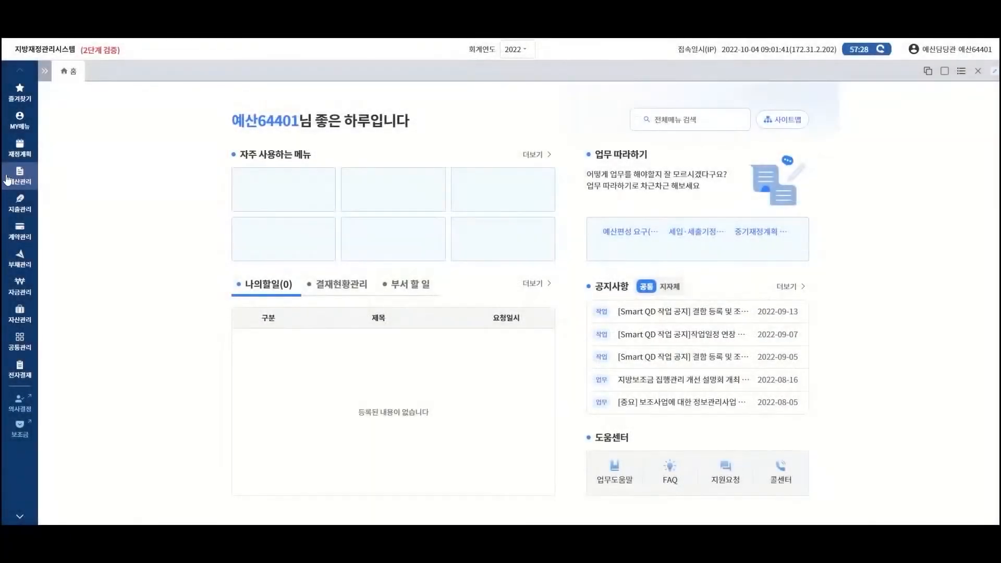
- Open the 수시배정확정 (16027) screen under 예산배정 > 예산수시배정
click(20, 176)
click(77, 145)
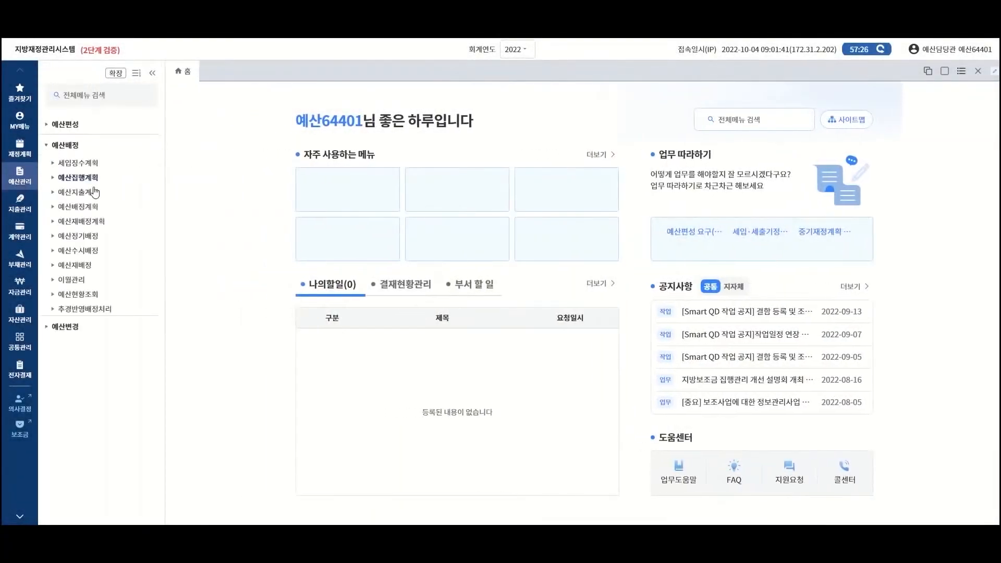
click(92, 250)
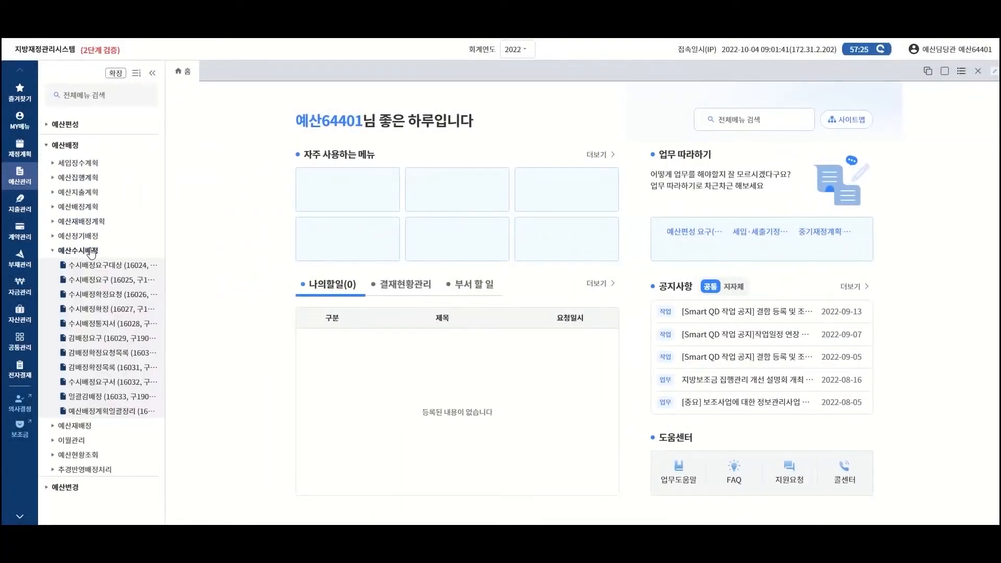
click(115, 312)
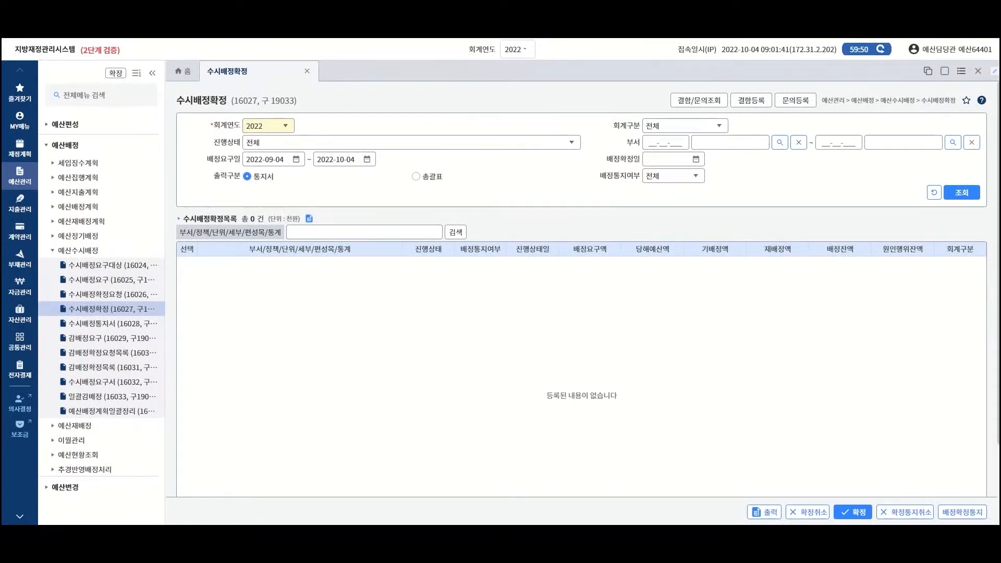
- Look up entries with 진행상태 확정요청 and confirm the 정책기획관 201-01 사무관리비 request dated 2022-10-04
click(446, 142)
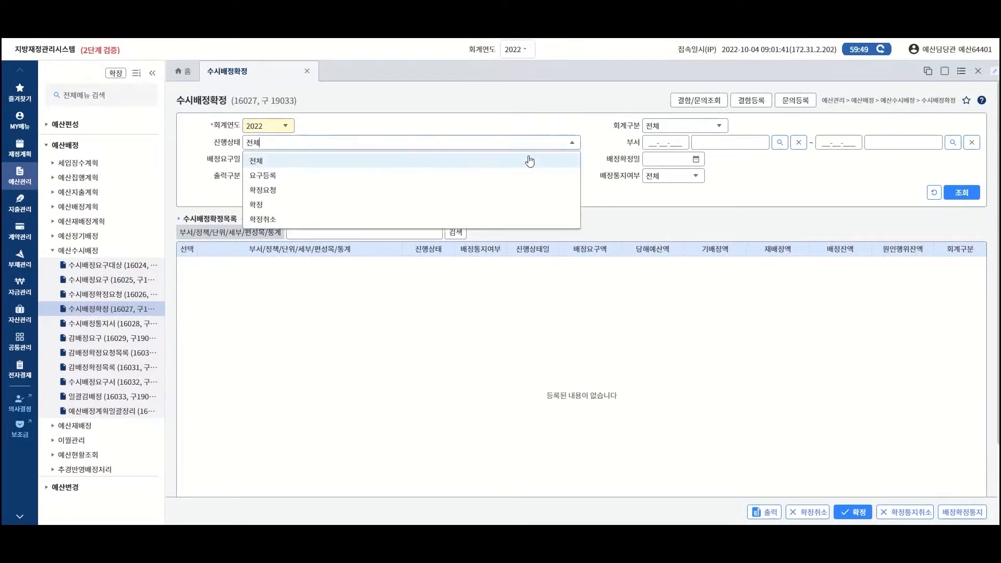
click(447, 188)
click(964, 194)
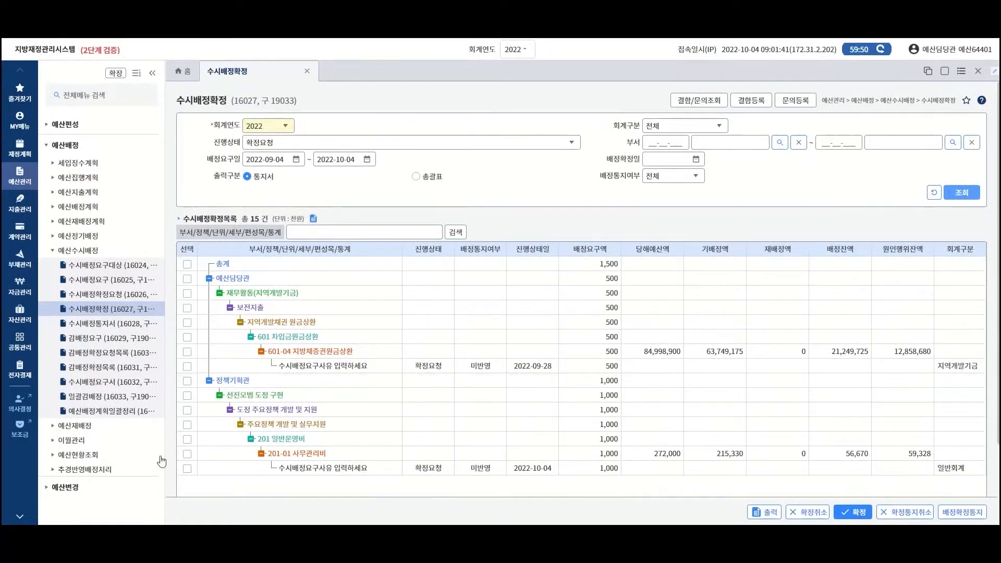
click(187, 468)
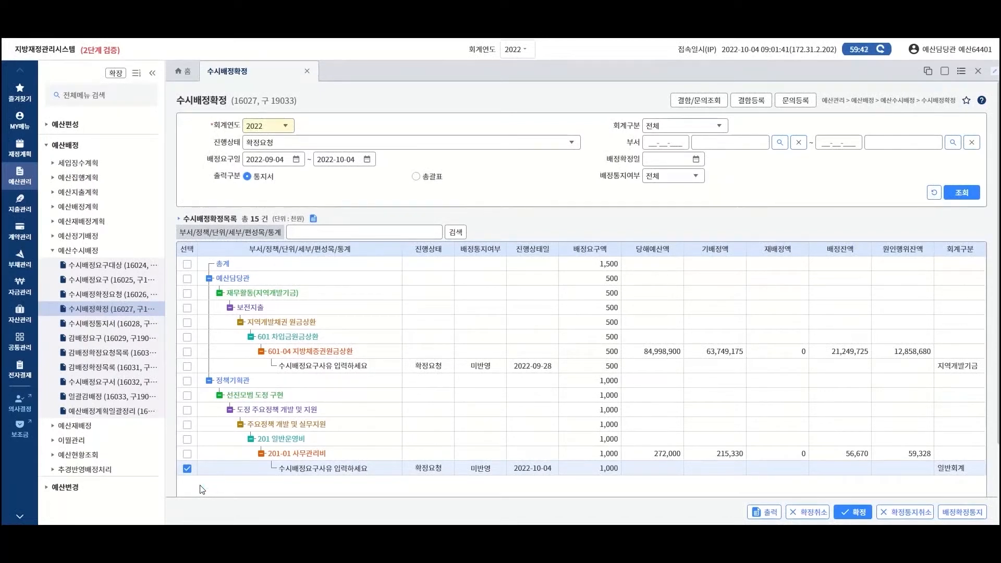
click(850, 514)
click(571, 315)
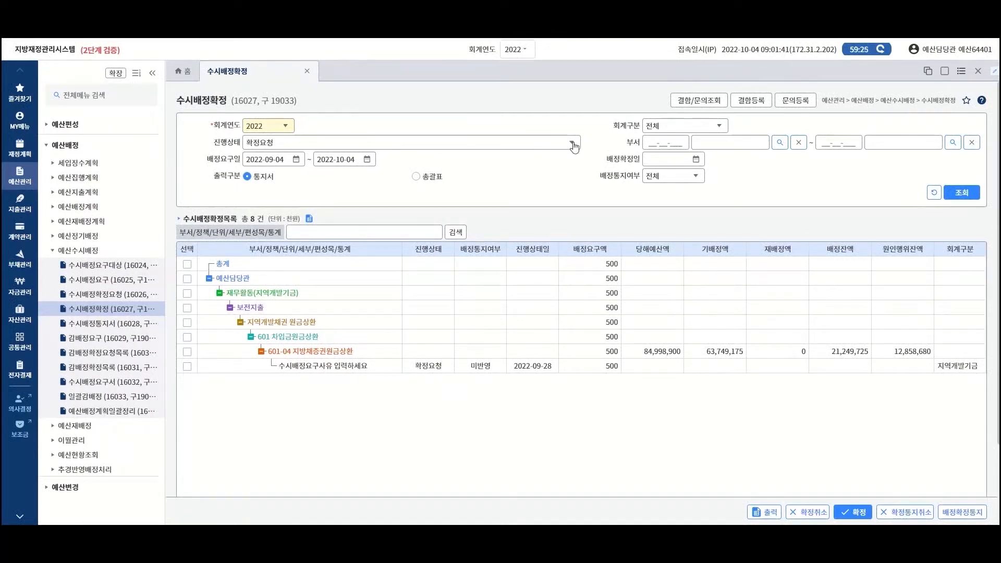
- Look up entries with 진행상태 확정 and issue the 배정확정통지 for the 정책기획관 201-01 사무관리비 entry
click(572, 143)
click(331, 206)
click(962, 194)
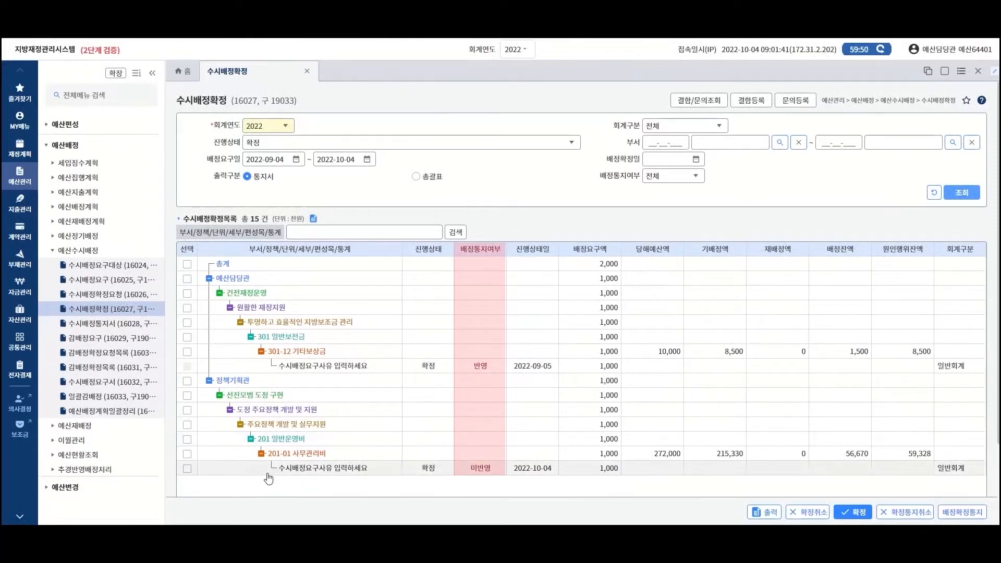
click(188, 469)
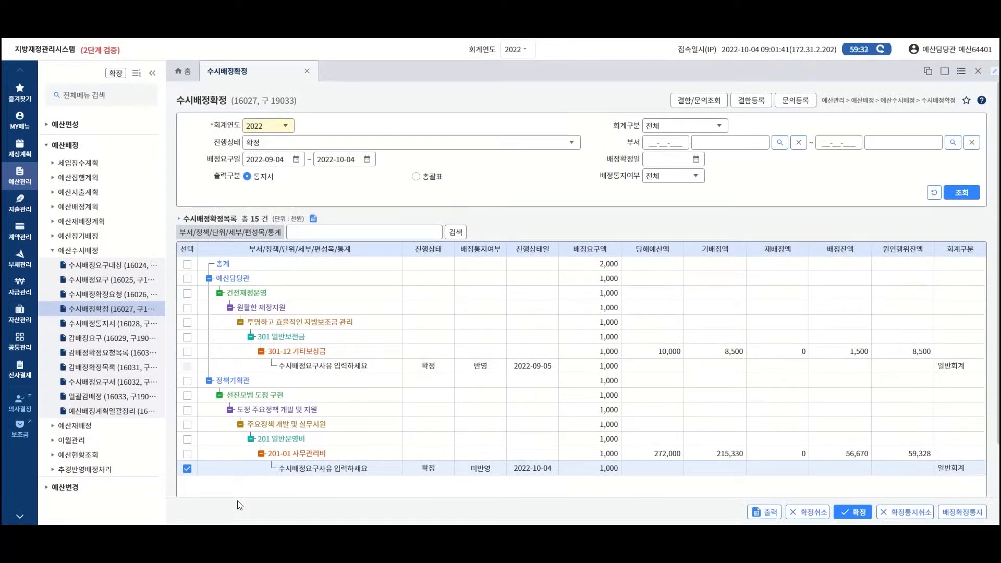
click(963, 512)
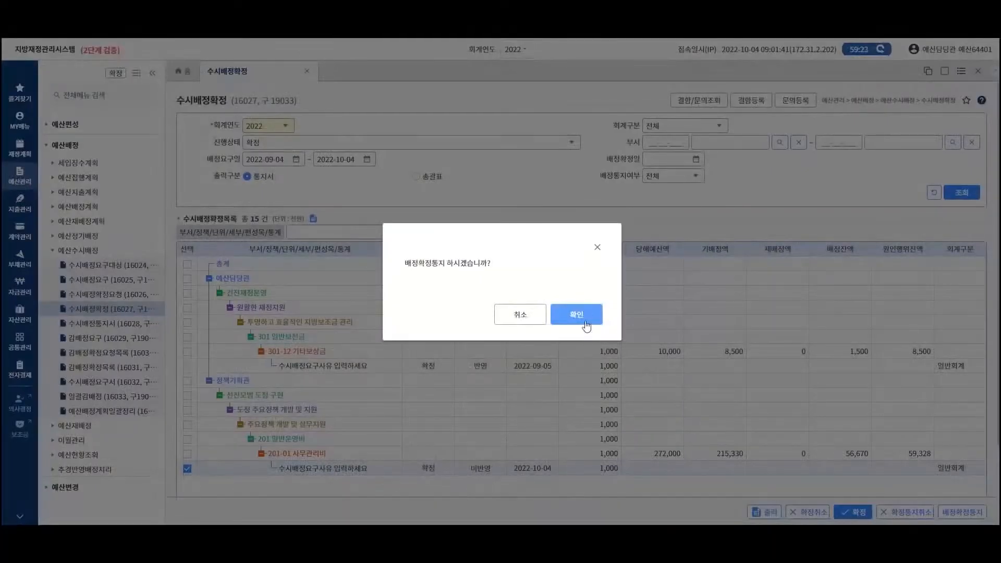